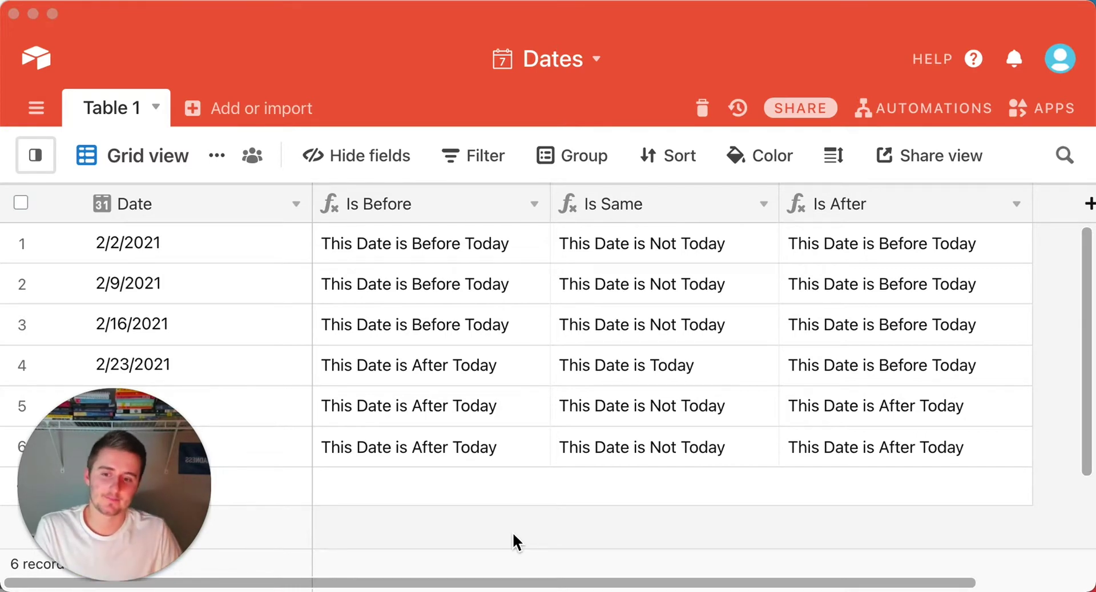
- Select the 2/23/2021 row and the Date column, then make the Date column narrower
scroll(380, 496, "down", 2)
scroll(380, 495, "up", 2)
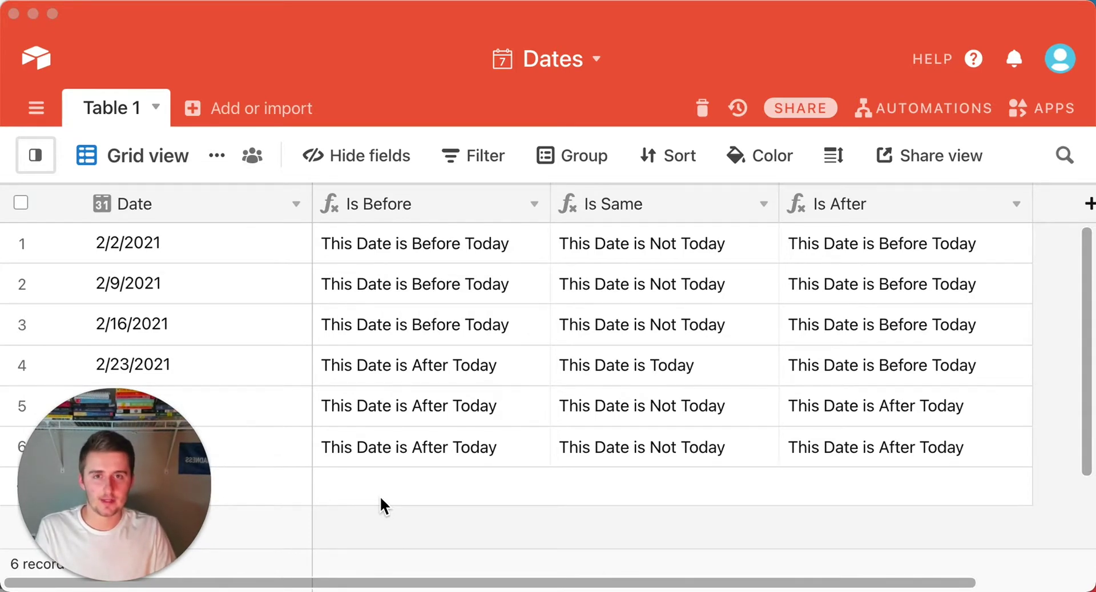
left_click(195, 372)
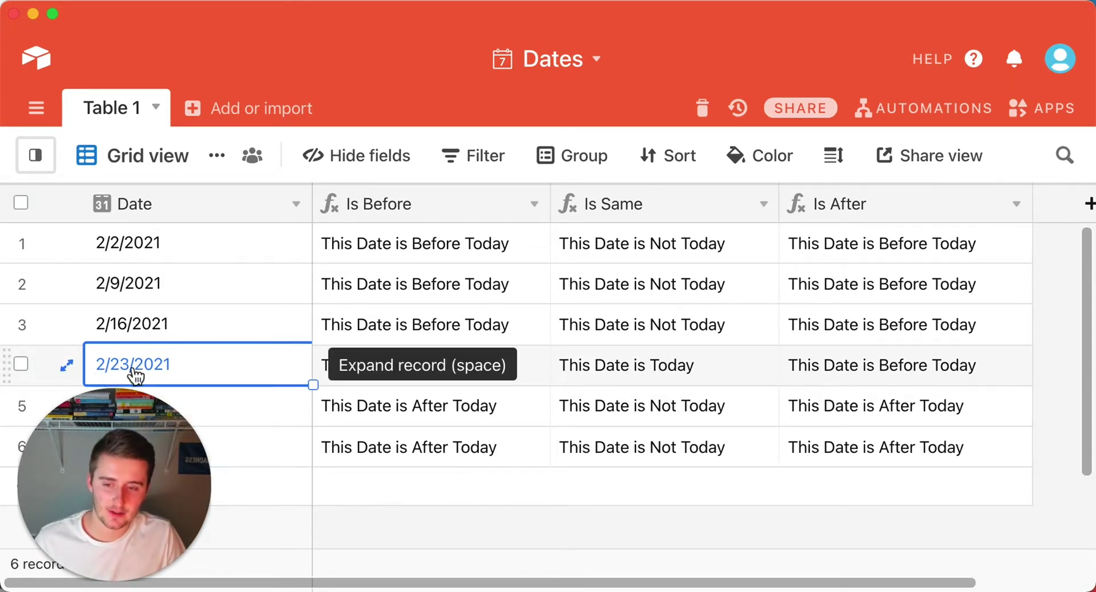
left_click(24, 363)
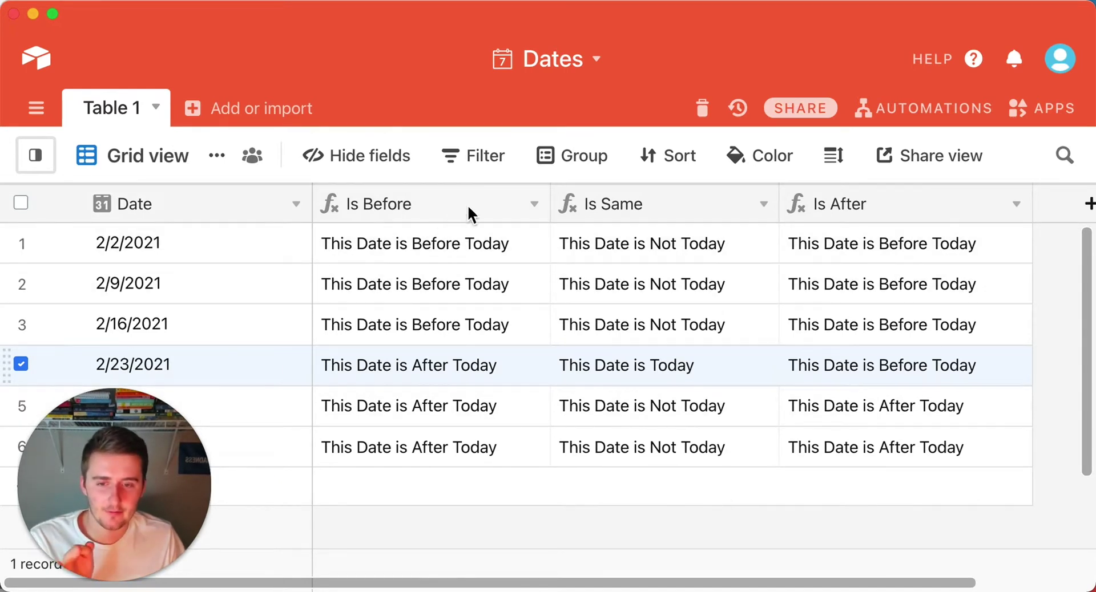
left_click(530, 208)
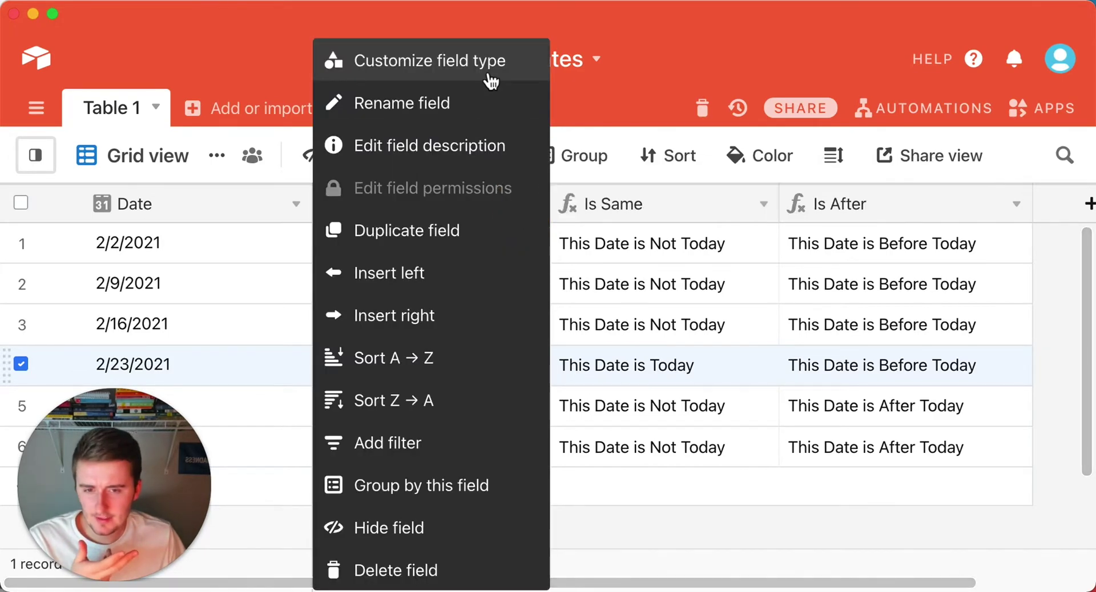
left_click(271, 203)
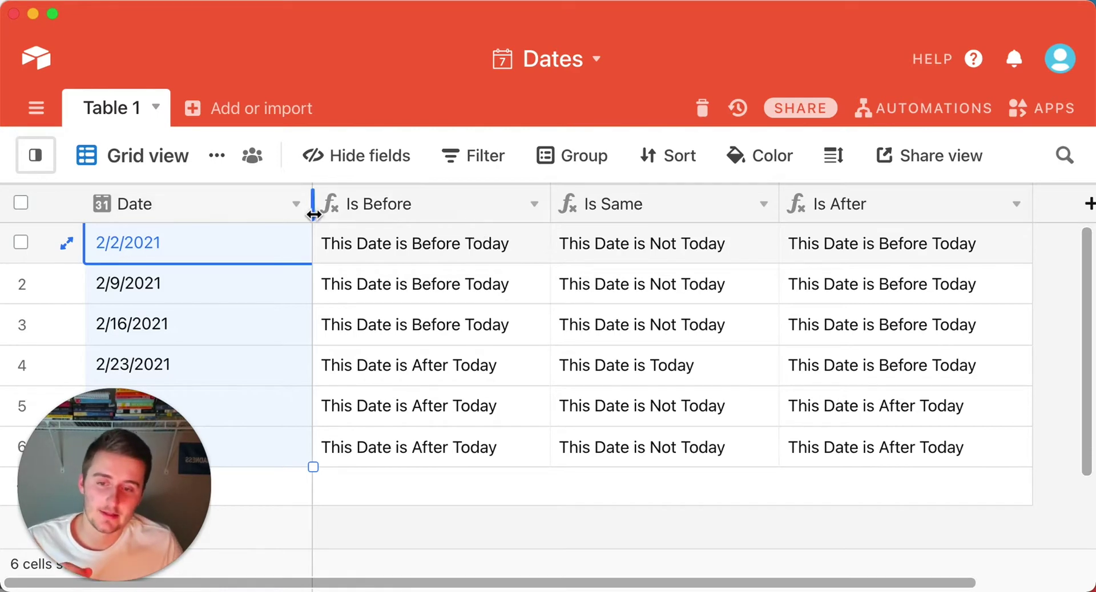
left_click_drag(311, 207, 230, 213)
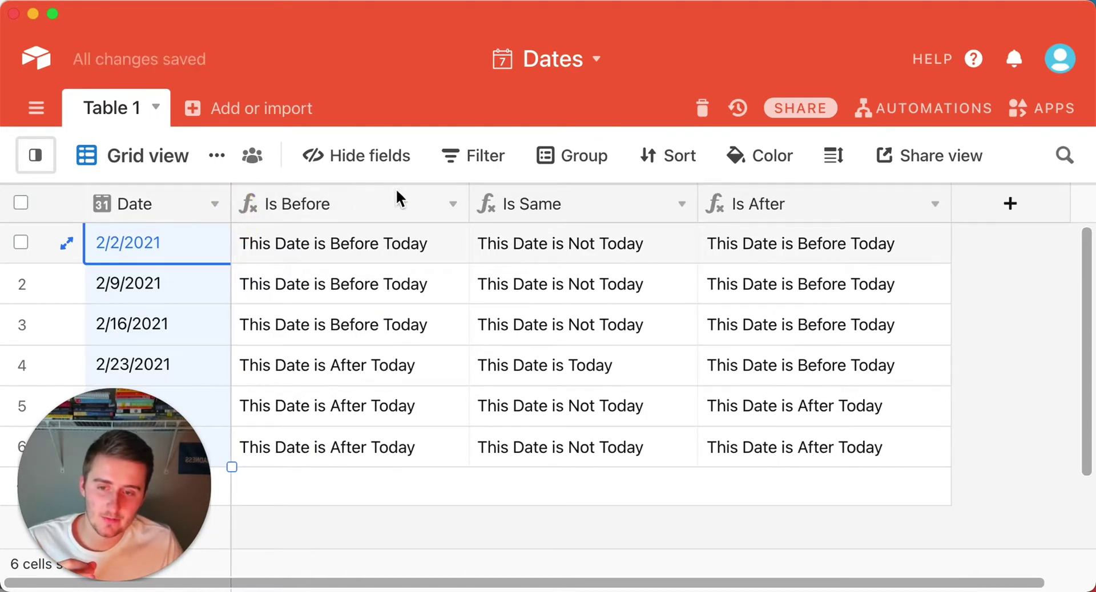
- Insert a Formula field named Example to the right of Date
right_click(189, 214)
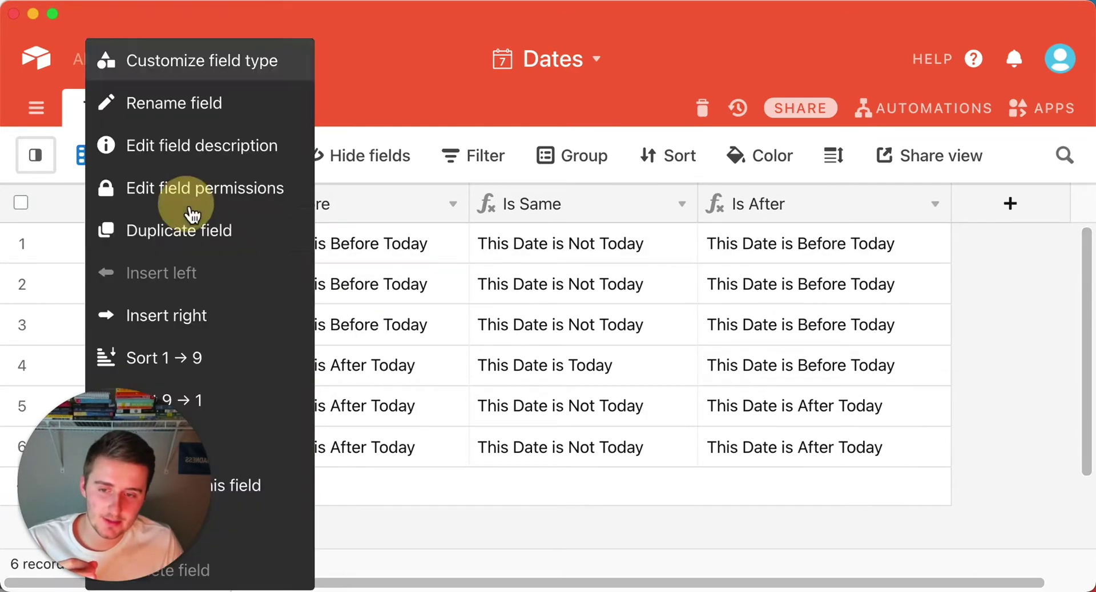
left_click(215, 313)
scroll(448, 391, "down", 15)
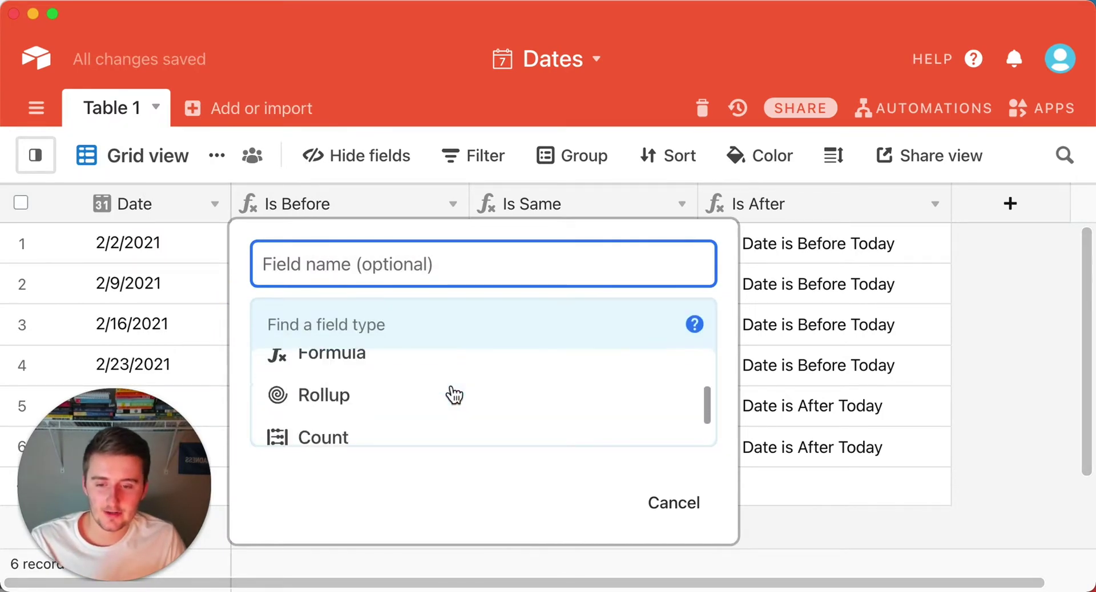
scroll(454, 394, "up", 4)
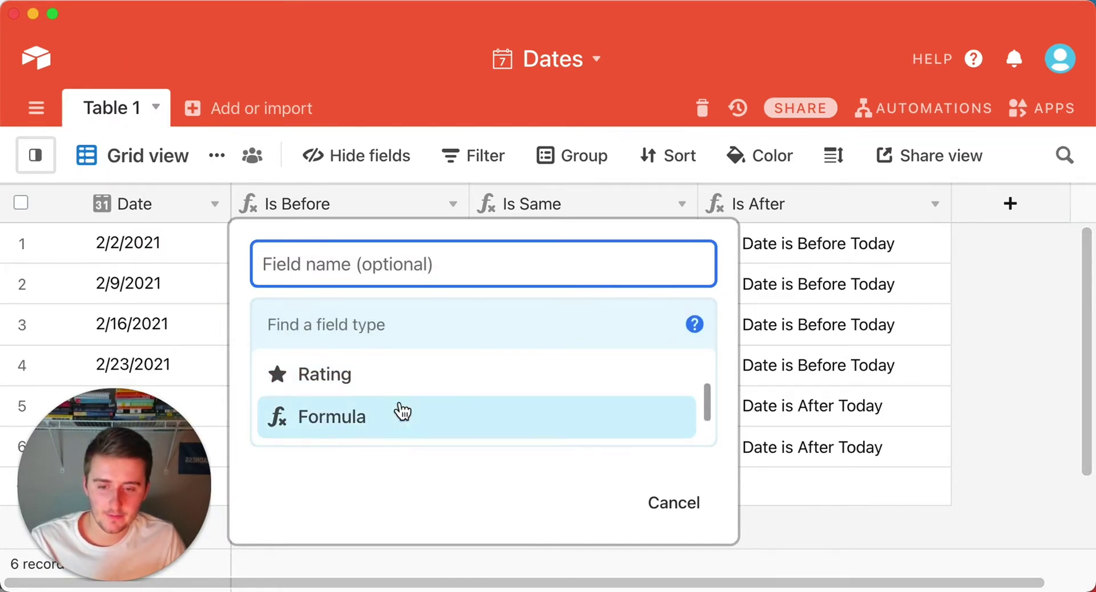
left_click(391, 417)
left_click(379, 266)
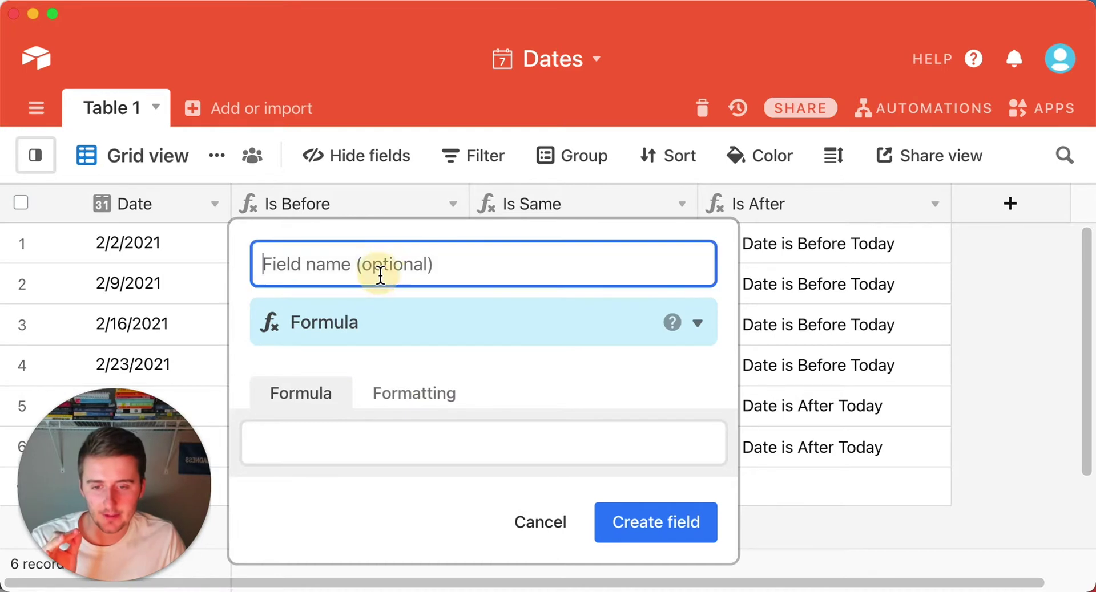
type("E")
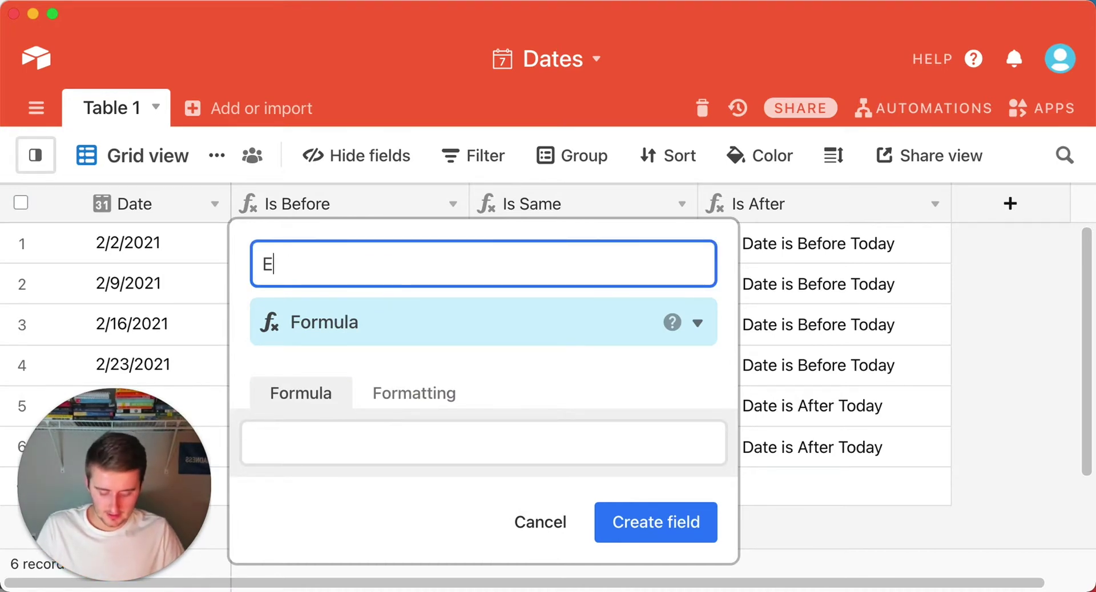
type("xample")
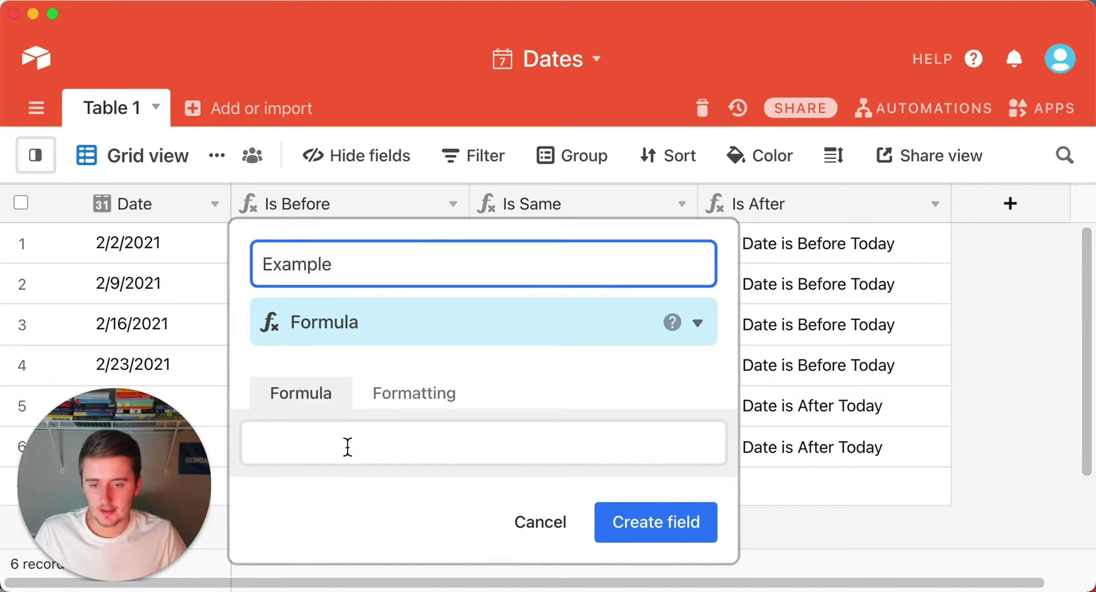
- Enter the formula IF(IS_BEFORE()) in the Example field, correcting typos along the way
left_click(347, 447)
type("if")
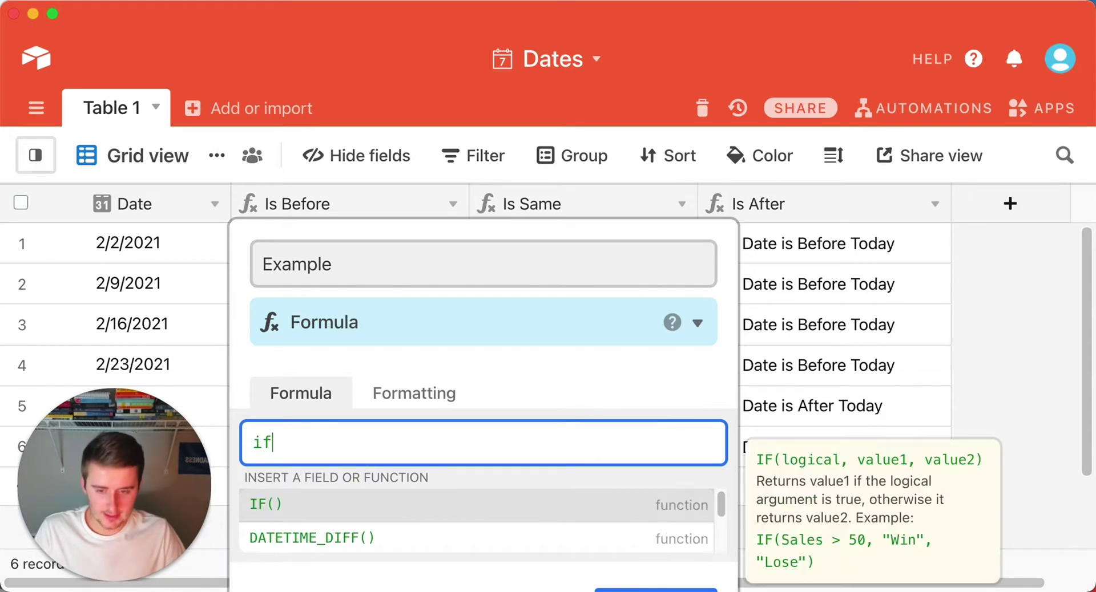
left_click(338, 494)
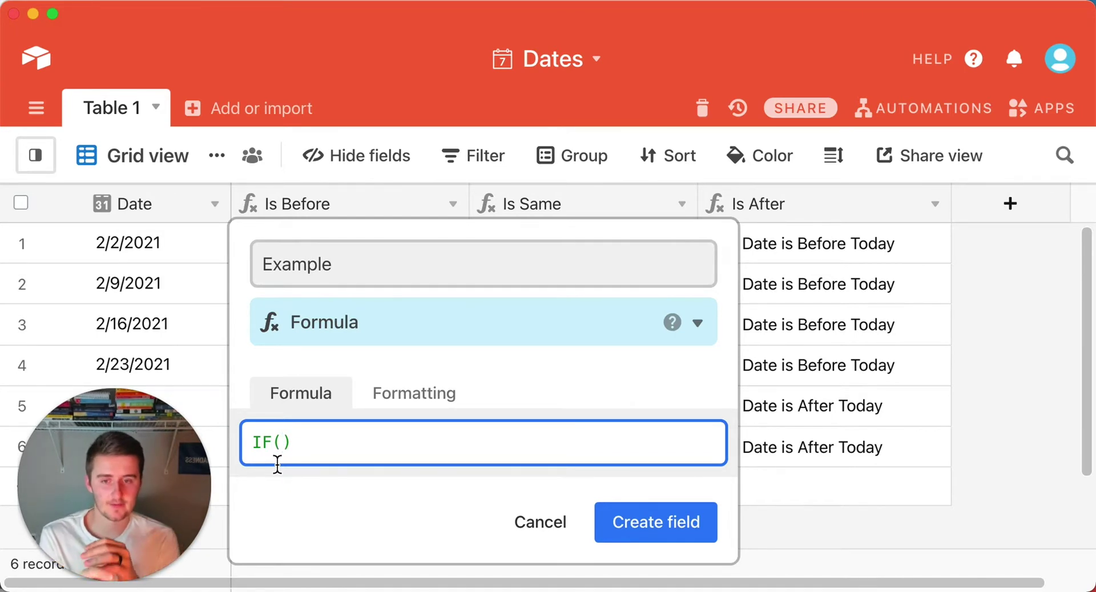
type("if")
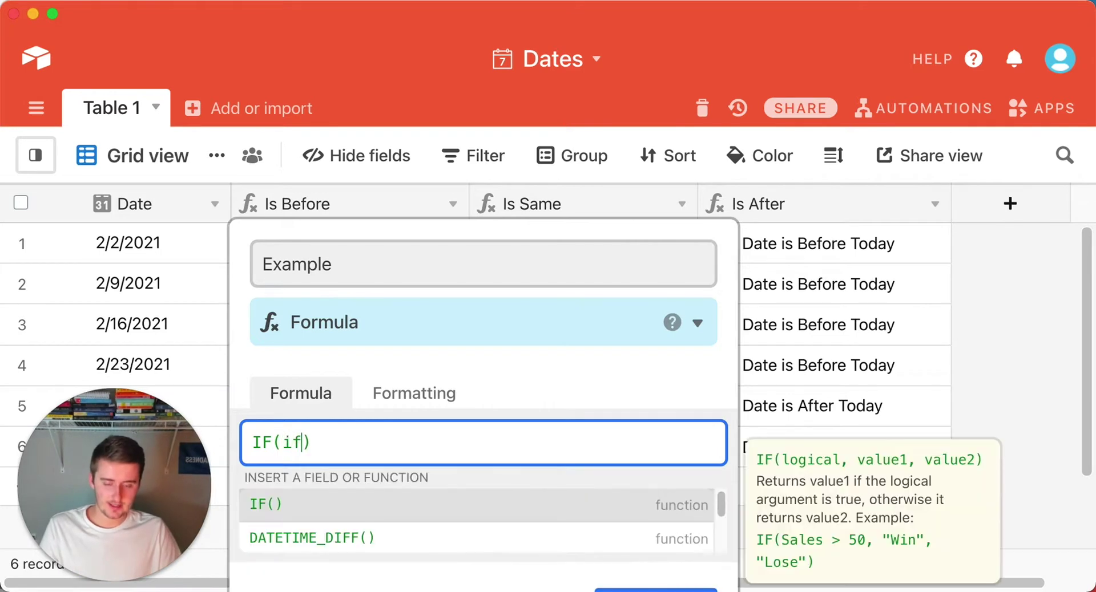
key("BackSpace")
type("s")
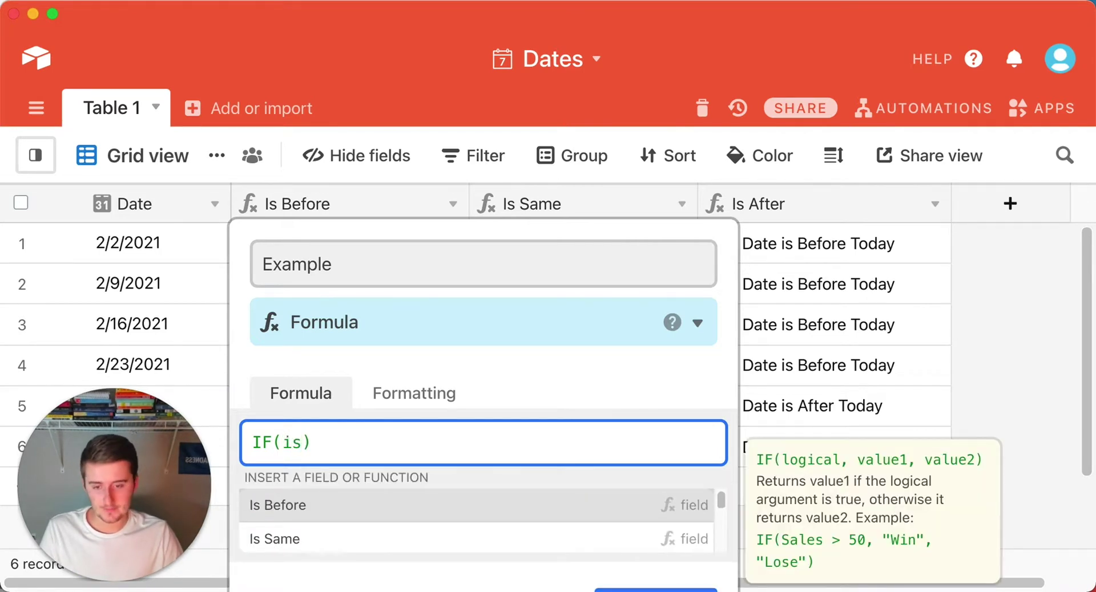
key("BackSpace")
key("BackSpace")
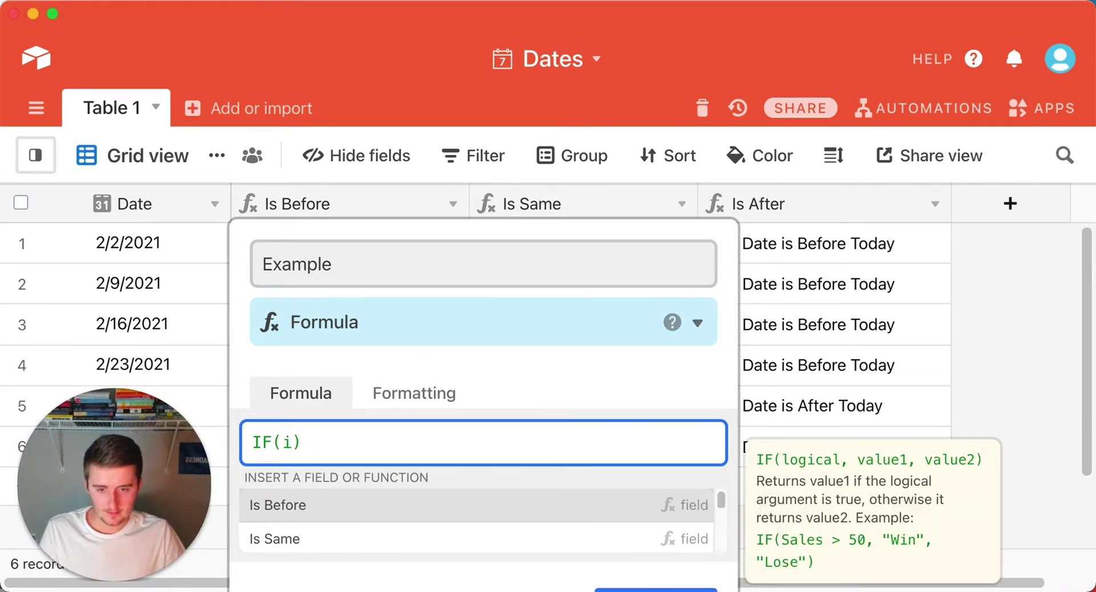
type("s_")
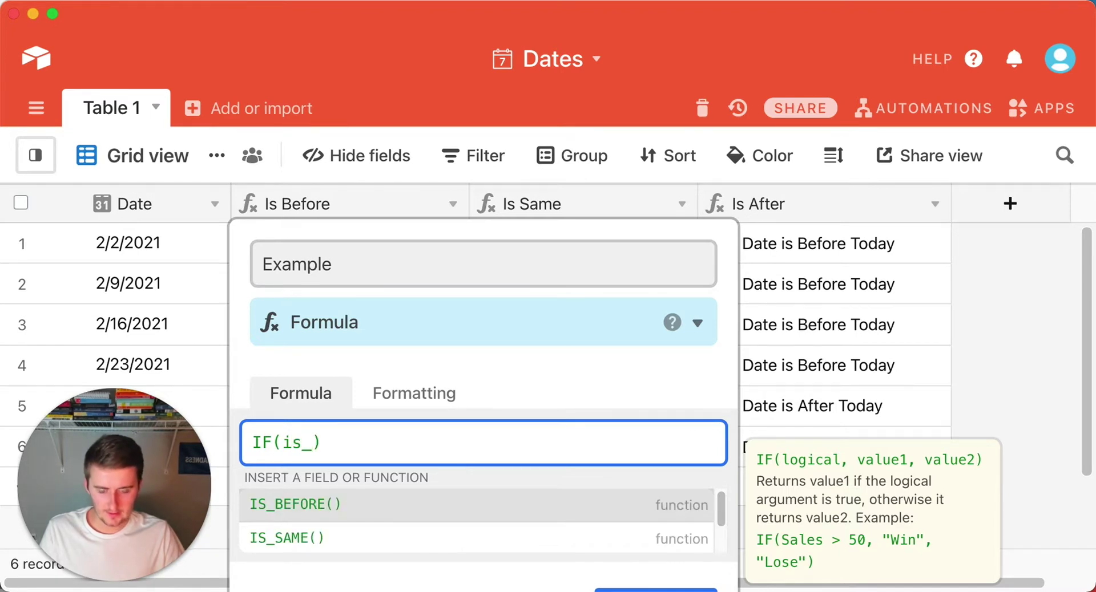
left_click(334, 513)
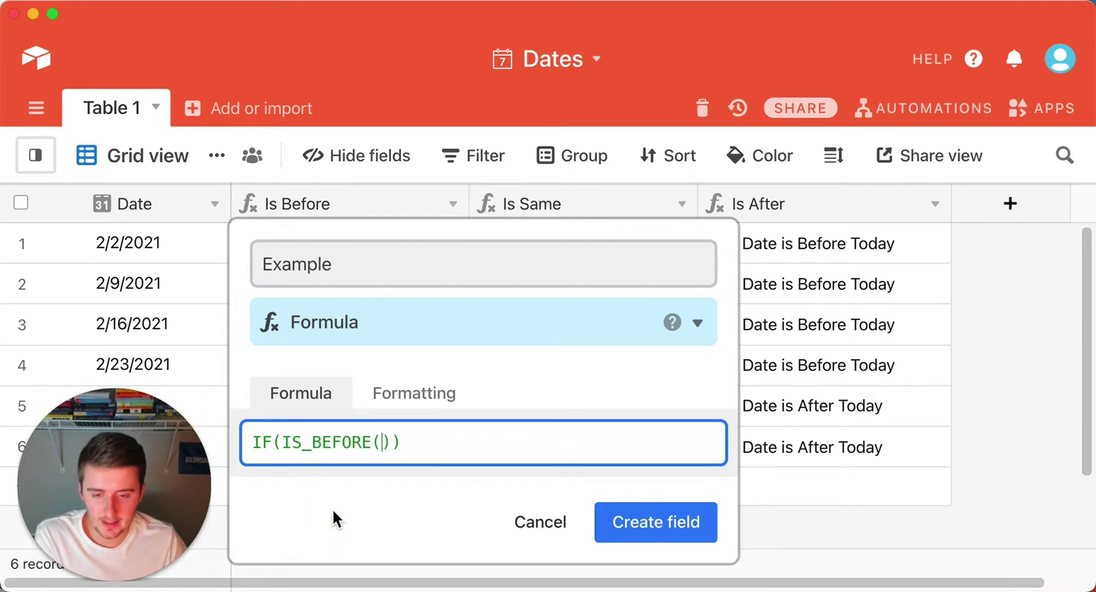
- Dismiss the formula help and cancel the Example field without creating it
left_click(359, 449)
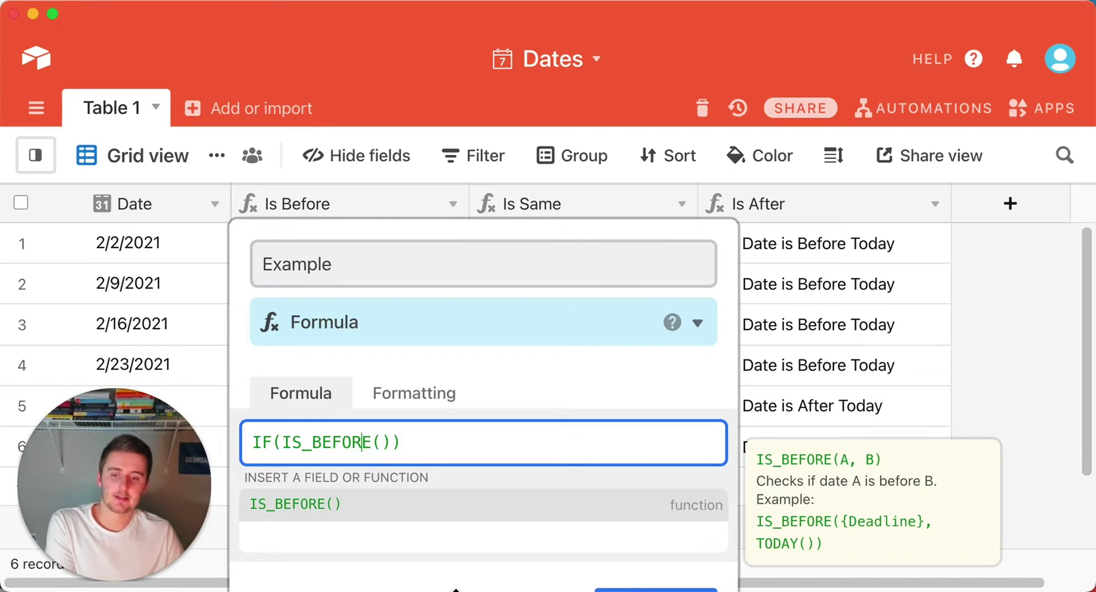
scroll(885, 360, "down", 2)
scroll(883, 365, "up", 2)
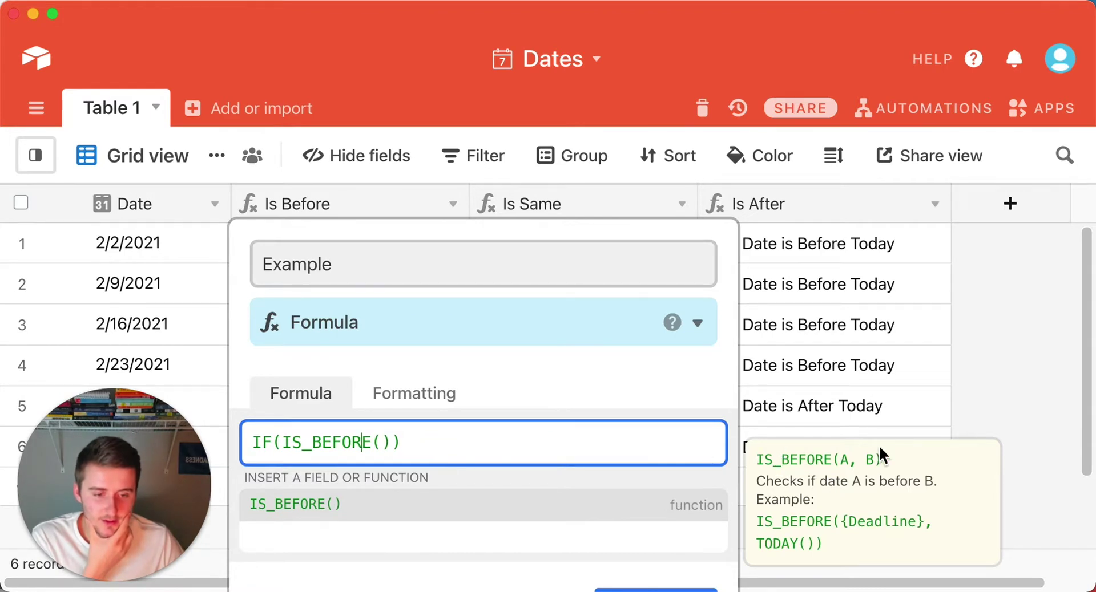
left_click(841, 465)
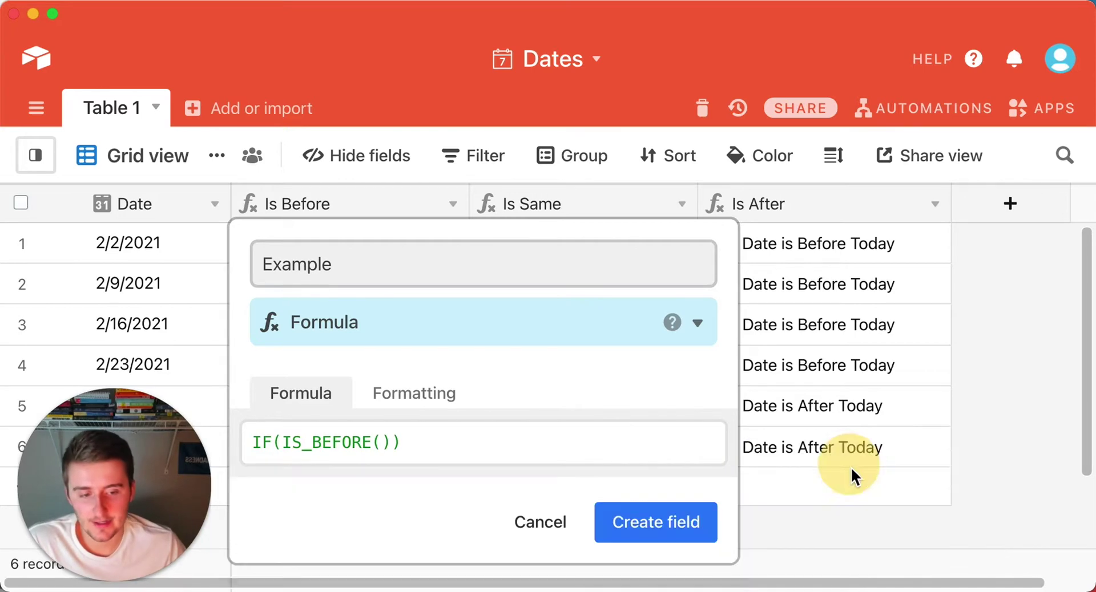
left_click(543, 523)
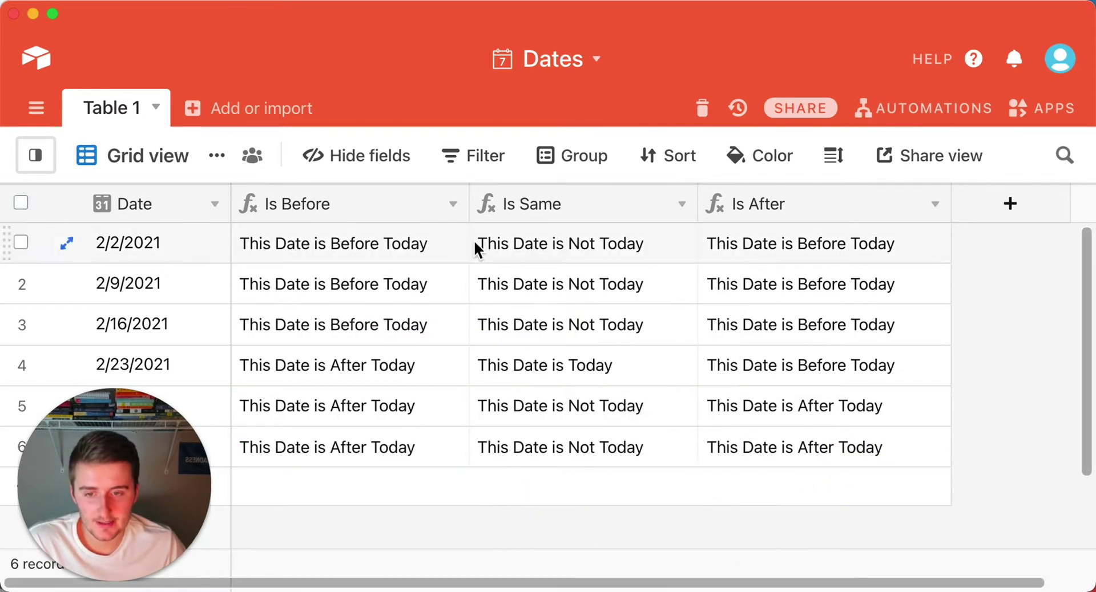
- Open the Is Before field's formula and highlight IS_BEFORE(Date,TODAY())
left_click(453, 205)
left_click(399, 57)
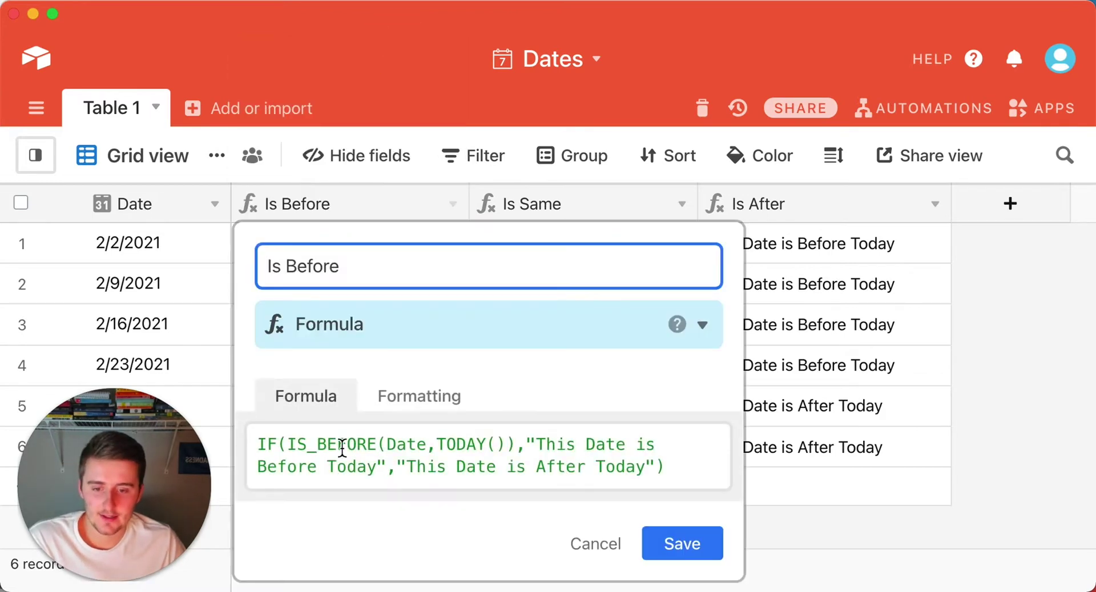
left_click_drag(291, 449, 515, 450)
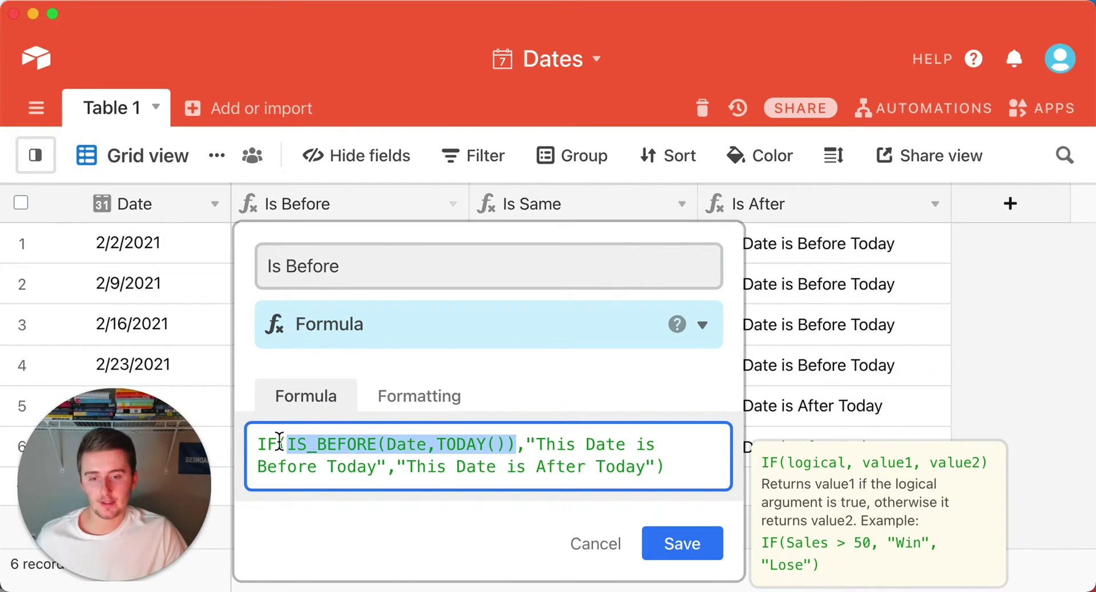
- Show the IS_BEFORE function help and point out its Date argument
left_click(356, 445)
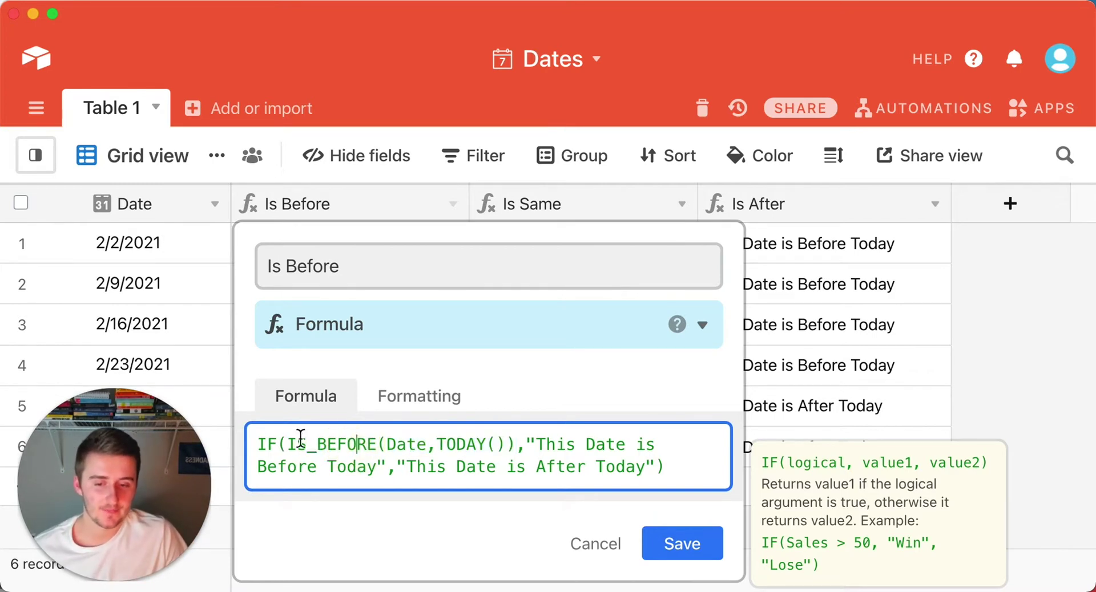
left_click(350, 444)
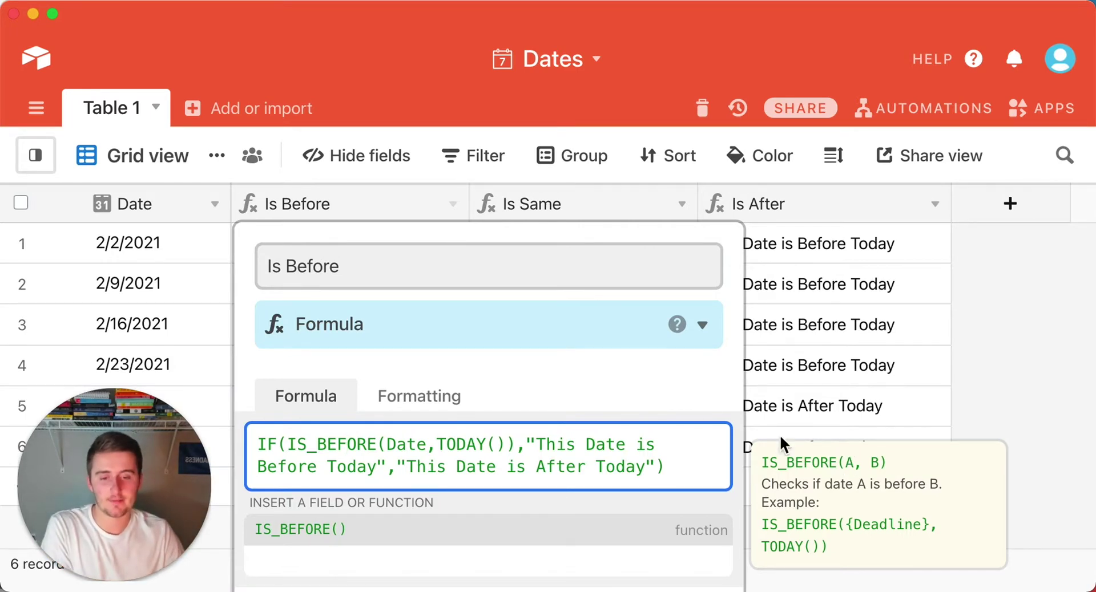
left_click(432, 446)
left_click(516, 446)
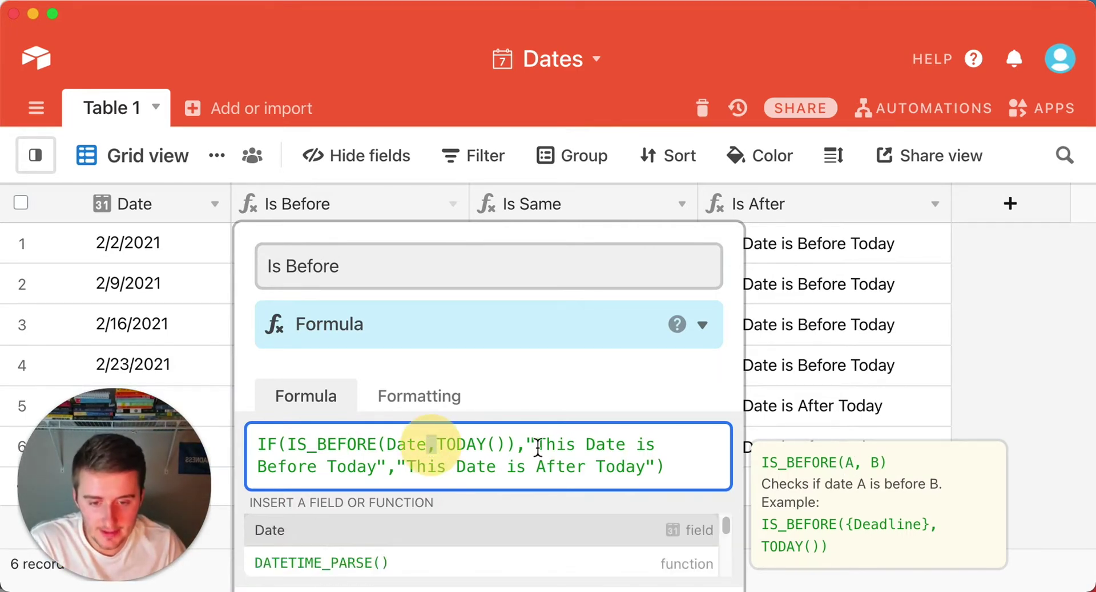
left_click_drag(515, 446, 290, 450)
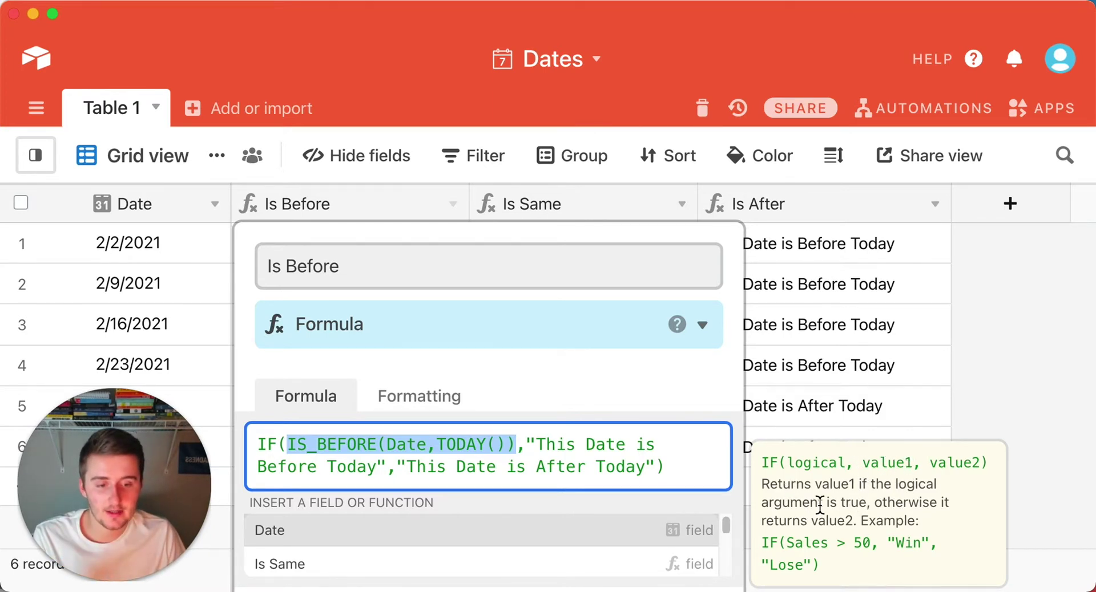
left_click(526, 449)
left_click_drag(526, 449, 386, 466)
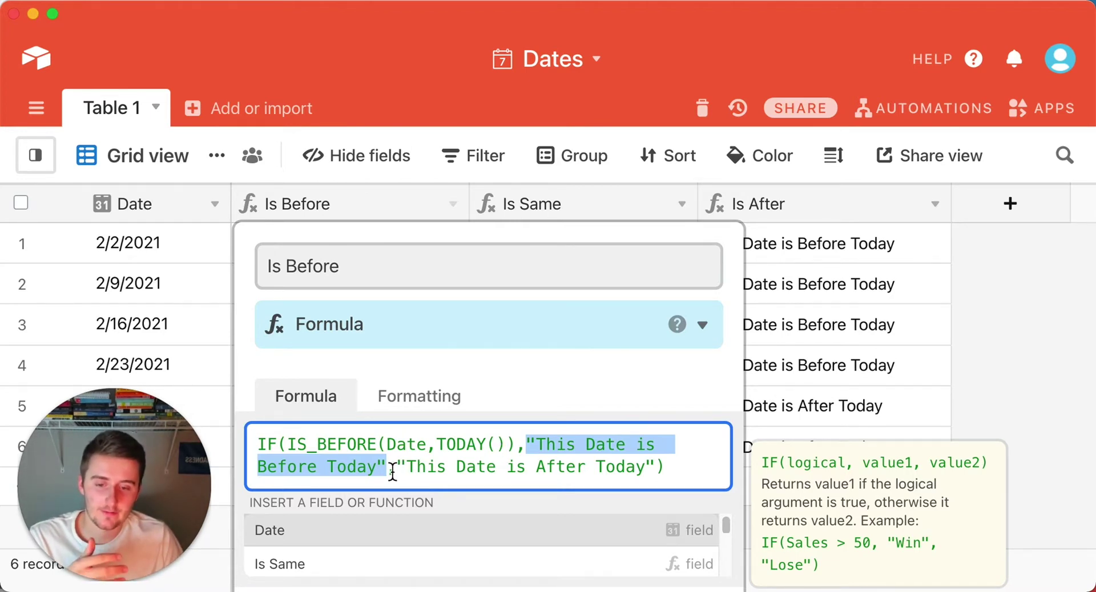
- Delete the "This Date is After Today" else value from the Is Before formula and save
mouse_move(391, 473)
left_mouse_down()
mouse_move(631, 465)
mouse_move(391, 473)
left_mouse_up()
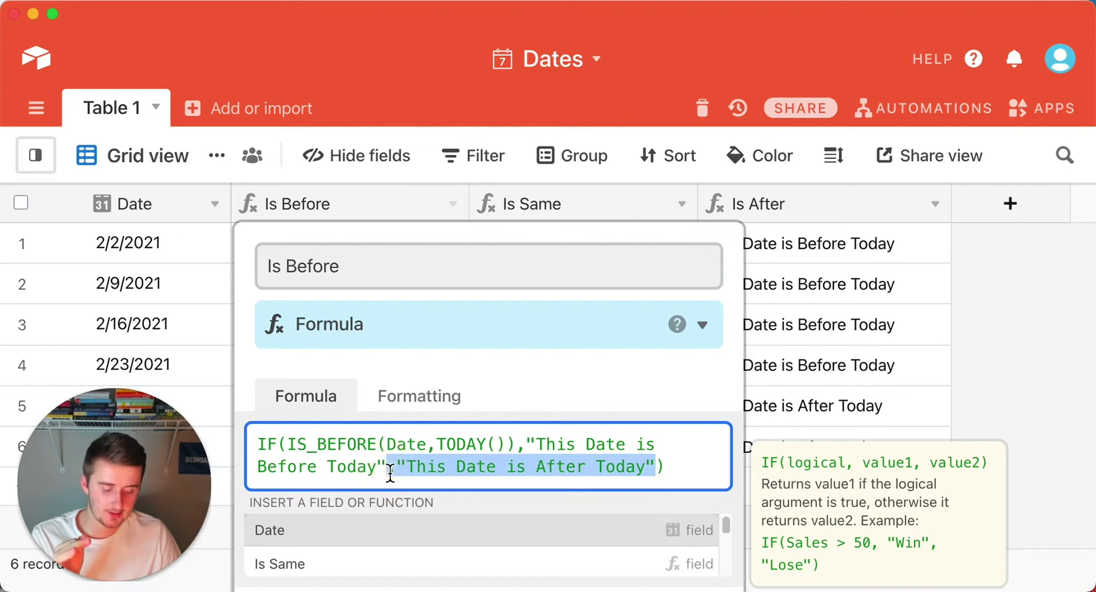
key("BackSpace")
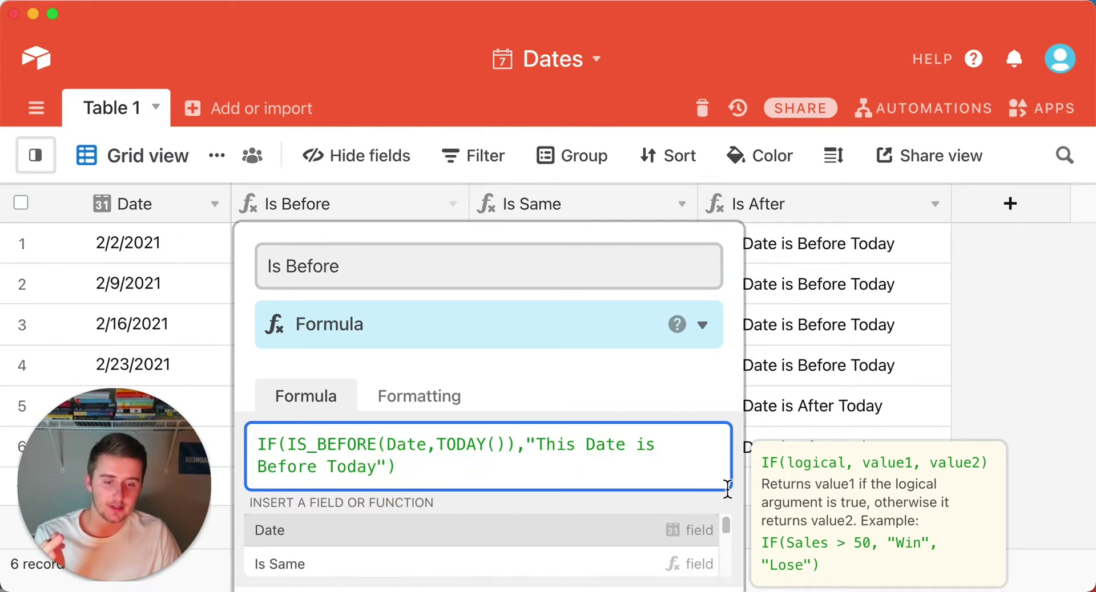
scroll(747, 515, "down", 3)
scroll(777, 358, "up", 3)
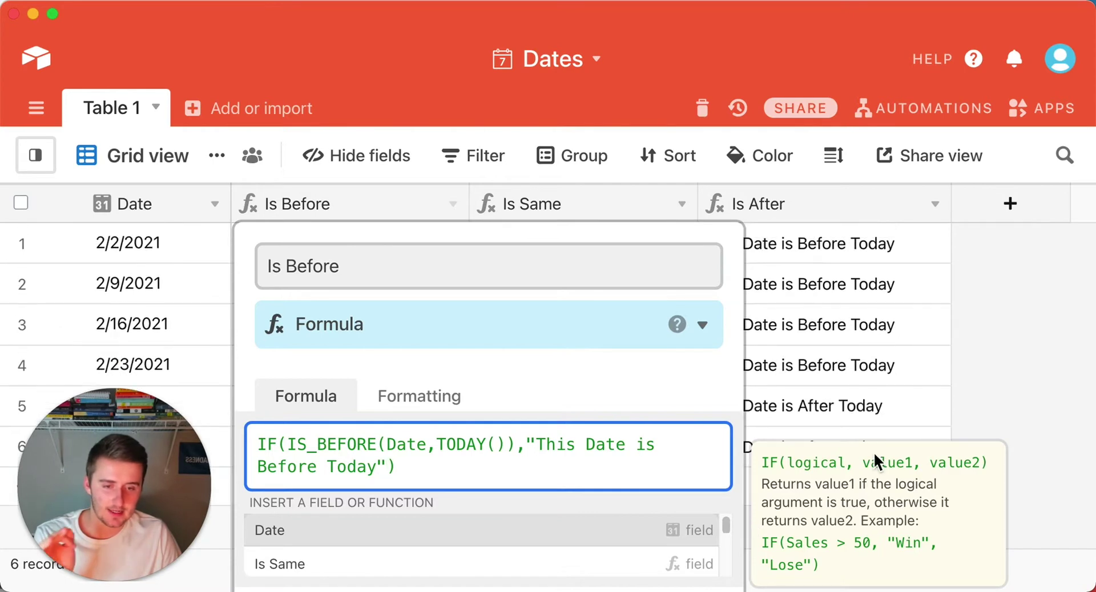
scroll(799, 394, "down", 1)
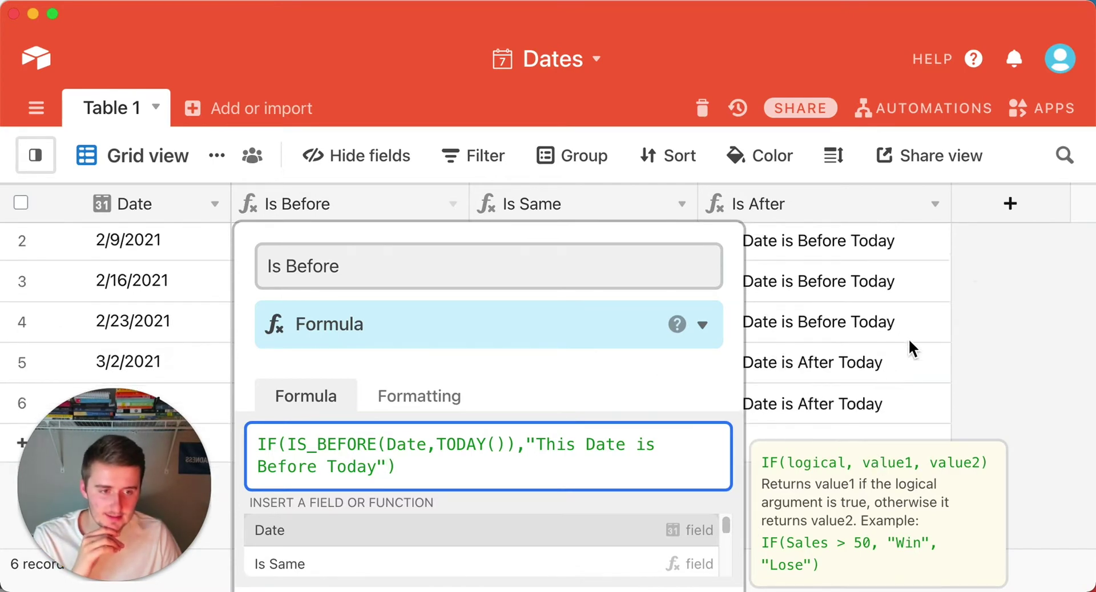
scroll(908, 344, "up", 1)
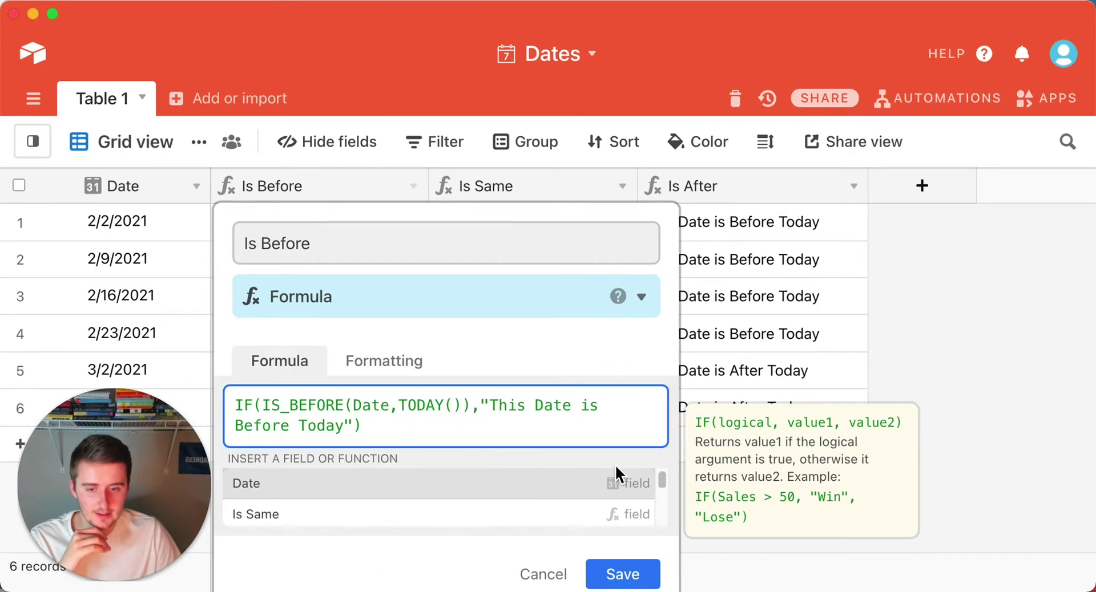
left_click(628, 574)
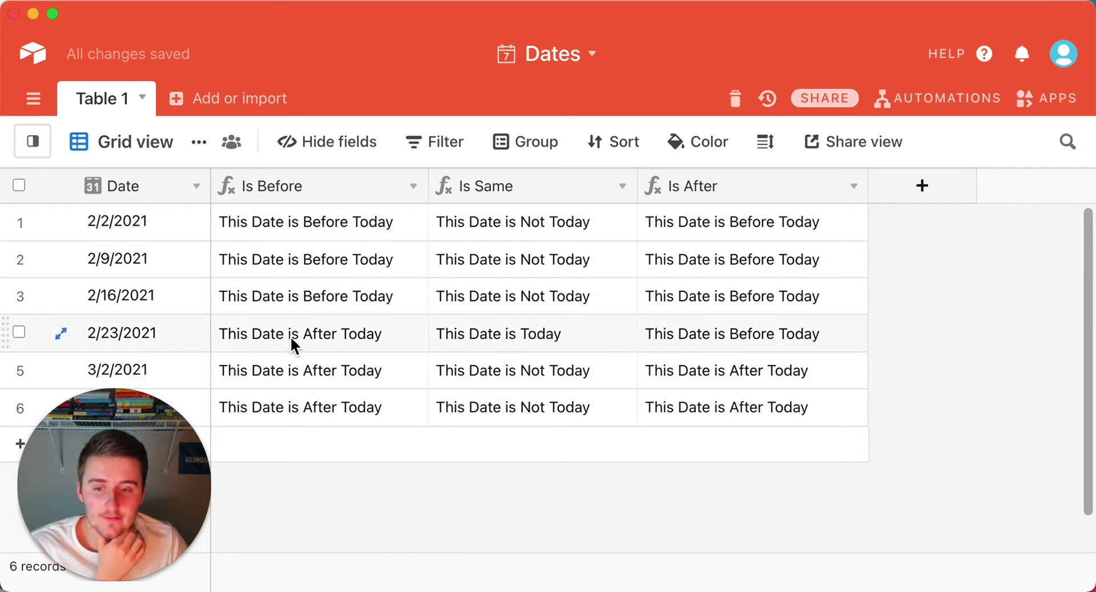
- Compare row 4's Is Before result with its 2/23/2021 date and Is Same result
left_click_drag(292, 342, 297, 298)
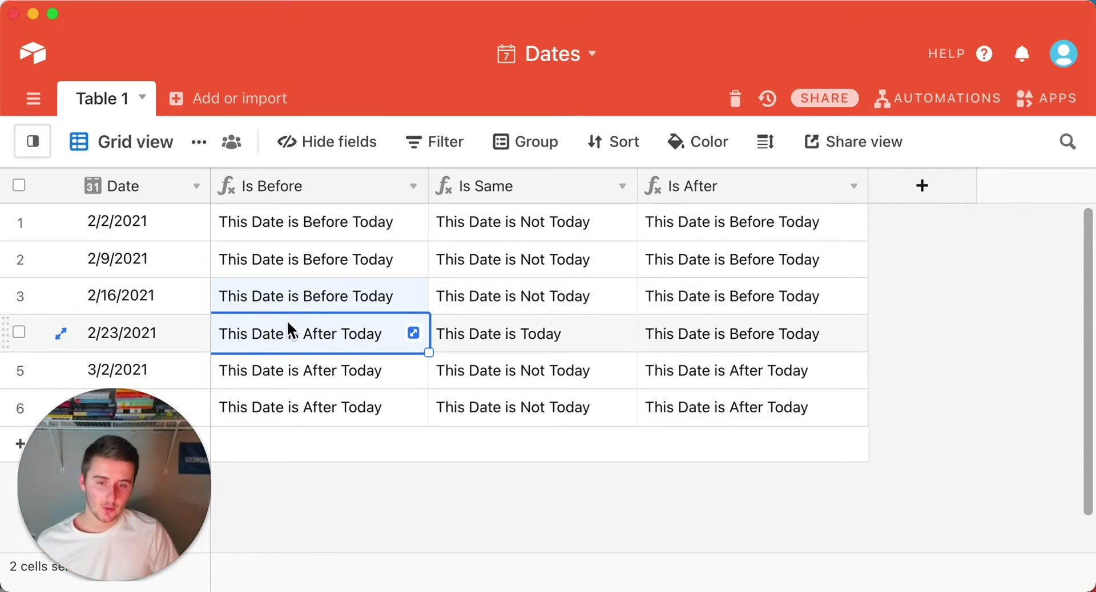
left_click(577, 348)
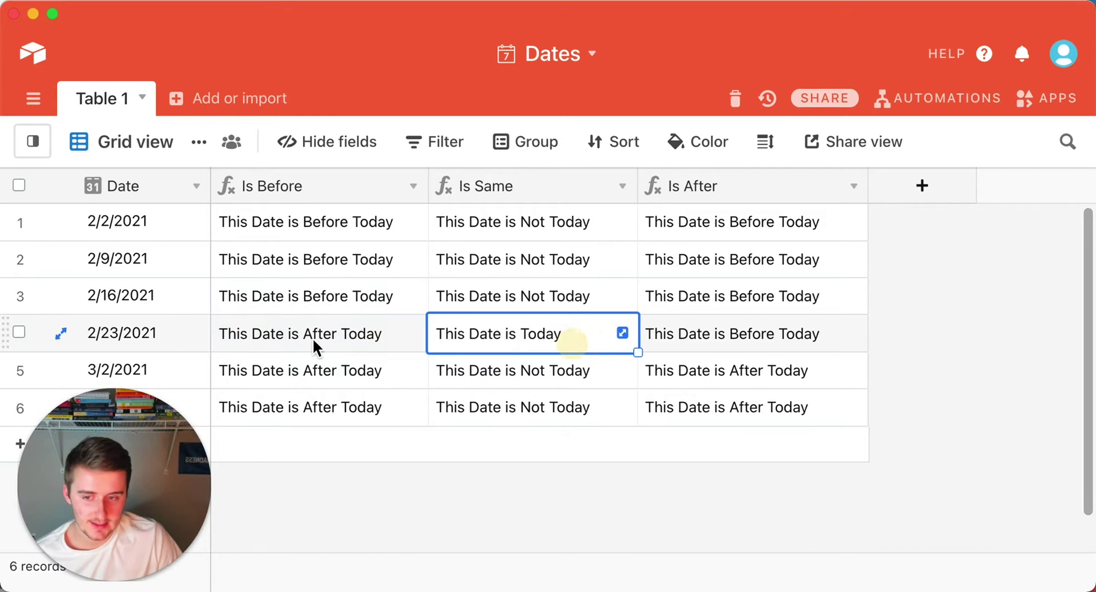
left_click(114, 340)
left_click(327, 340)
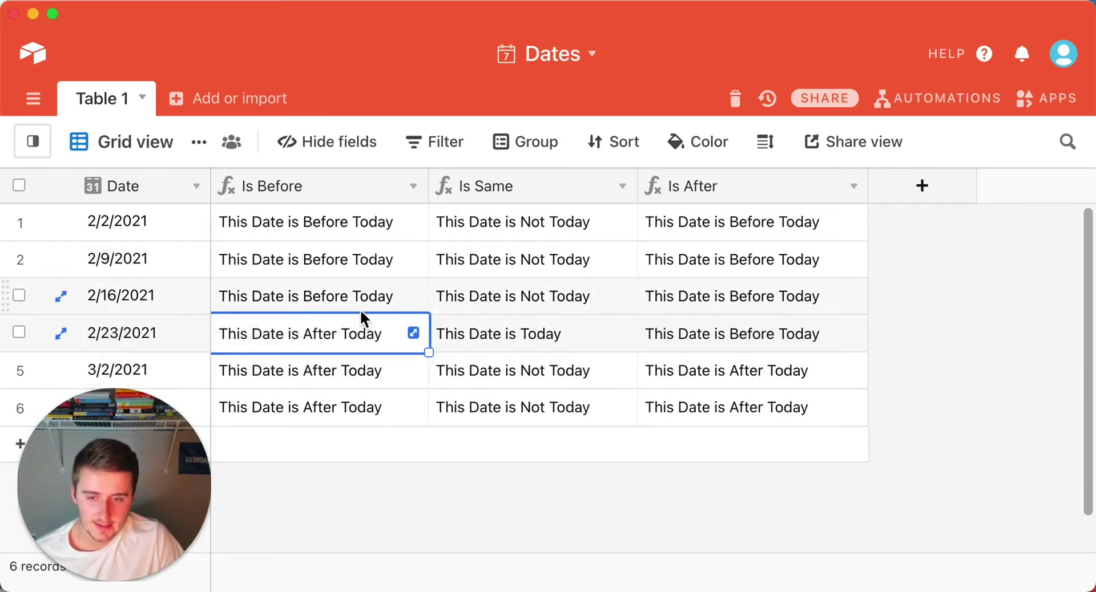
- Select the Before Today and After Today results, then open the Is Same formula settings
left_click_drag(332, 308, 331, 229)
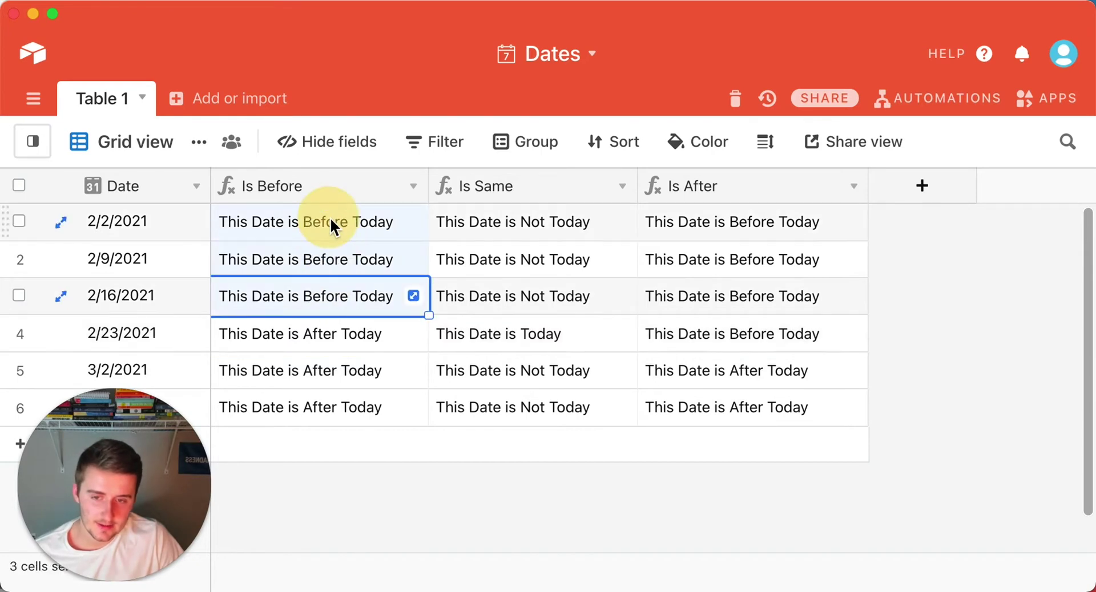
left_click_drag(359, 340, 354, 410)
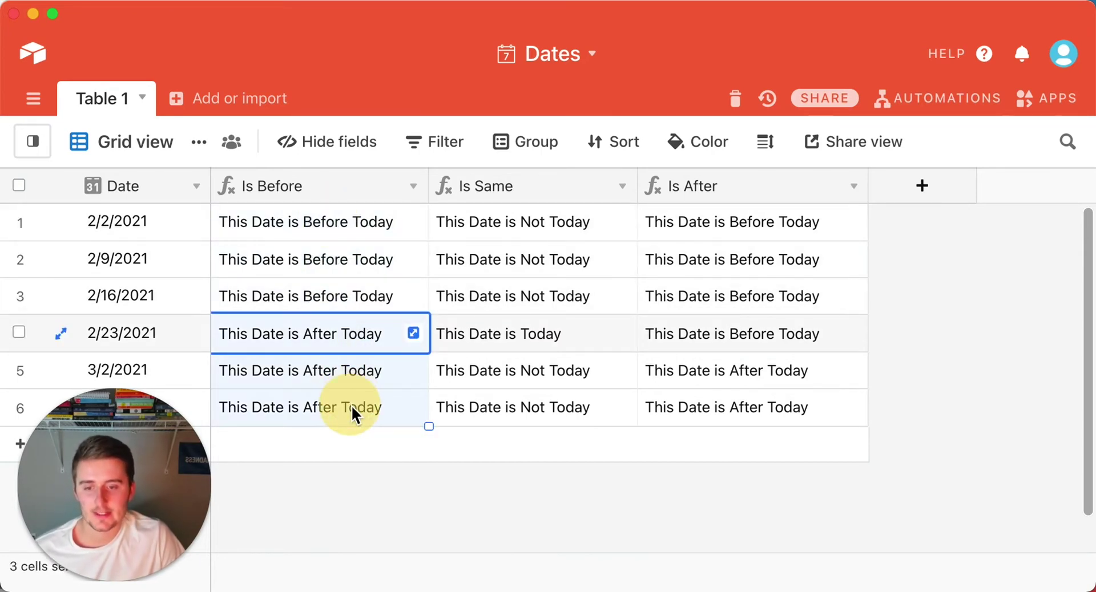
scroll(308, 406, "down", 2)
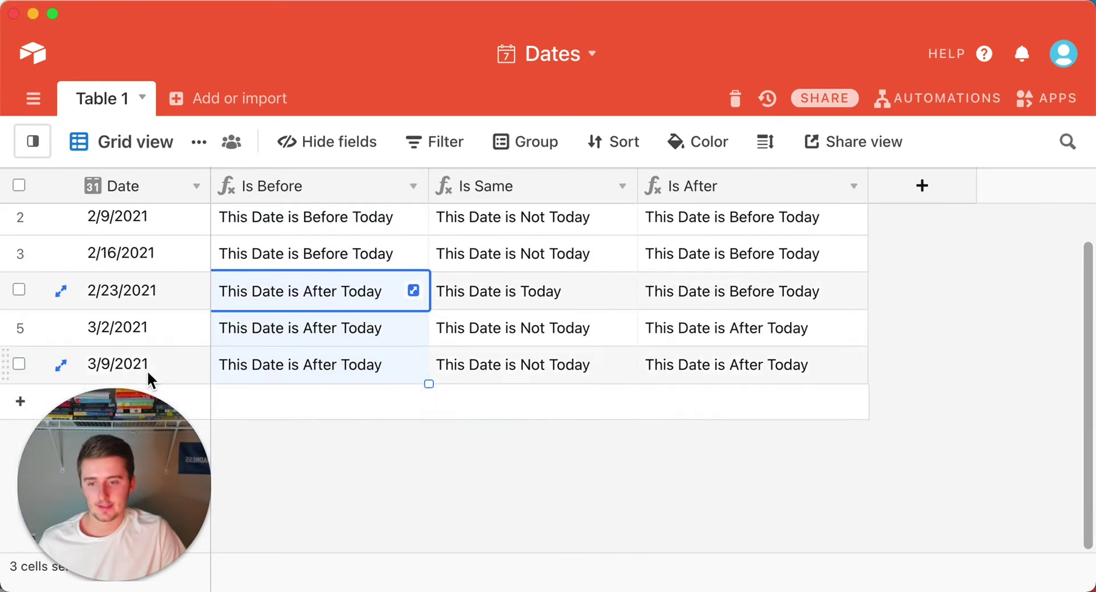
left_click_drag(135, 344, 134, 365)
scroll(435, 396, "up", 2)
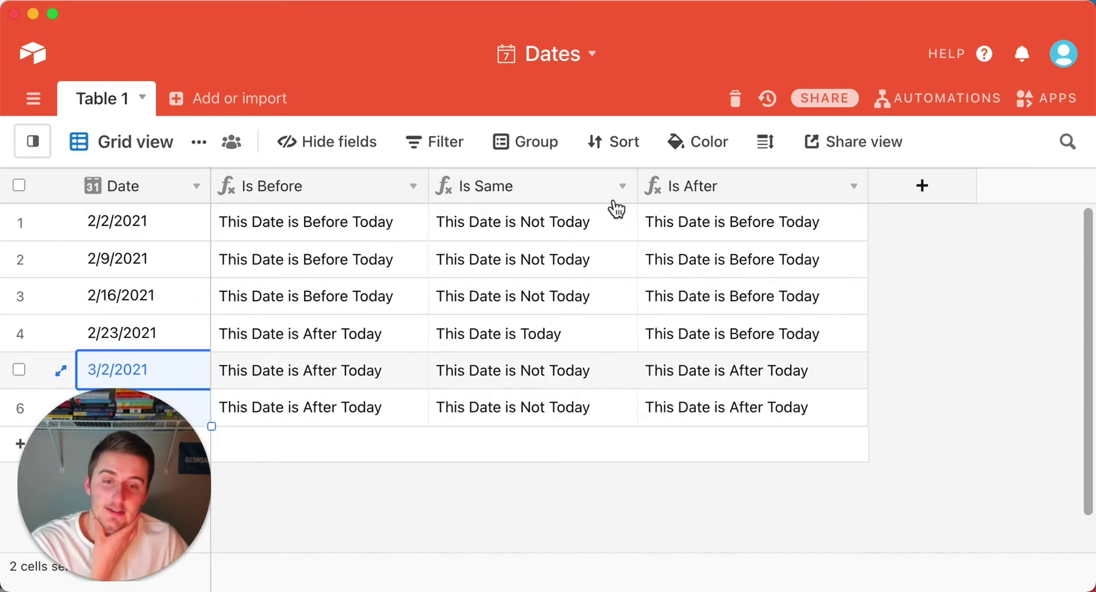
left_click(621, 190)
left_click(577, 108)
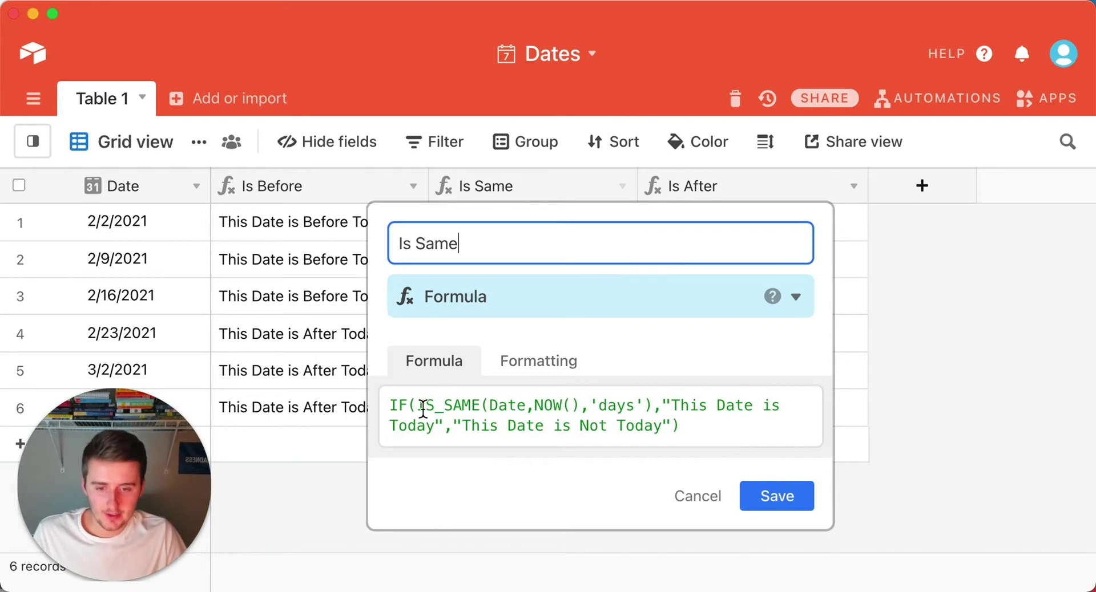
- Review the IS_SAME(Date,NOW(),'days') test and its This Date is Today result, then save
left_click_drag(418, 405, 654, 407)
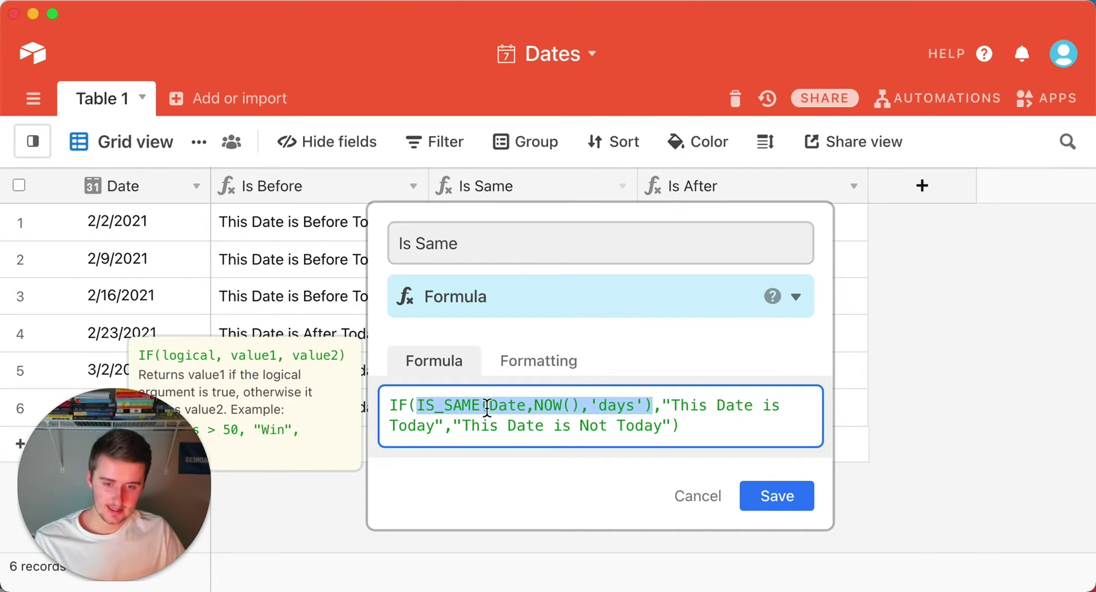
left_click(476, 408)
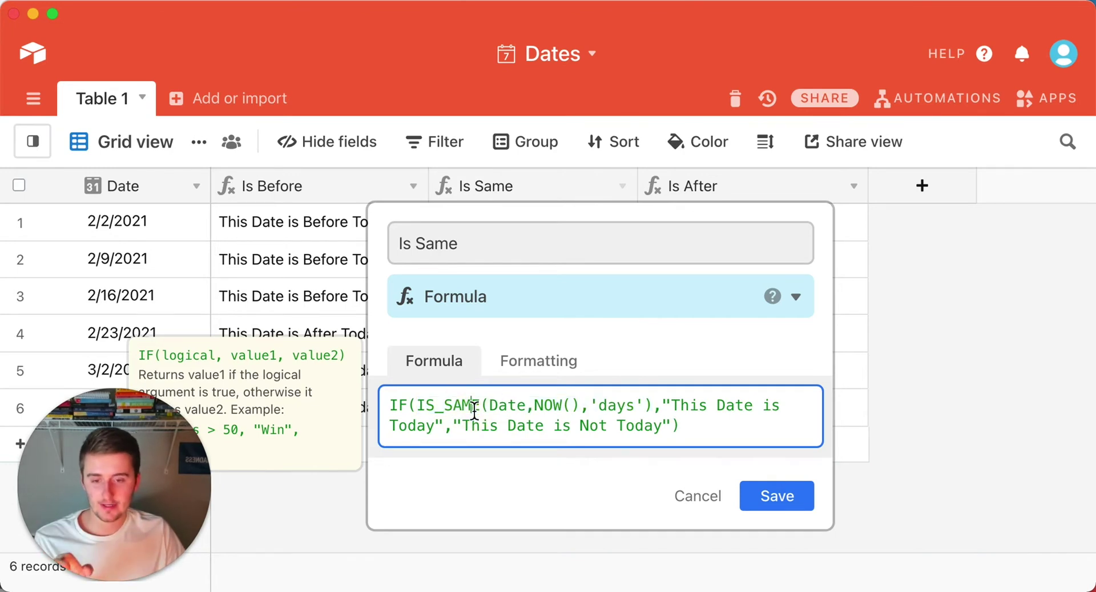
left_click(454, 408)
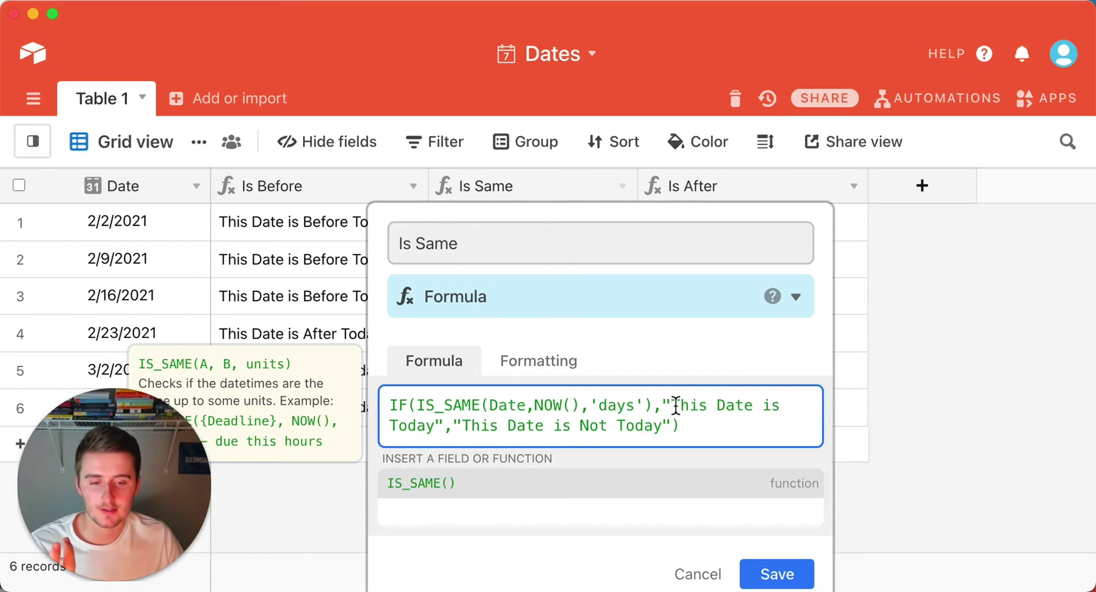
left_click_drag(662, 406, 447, 427)
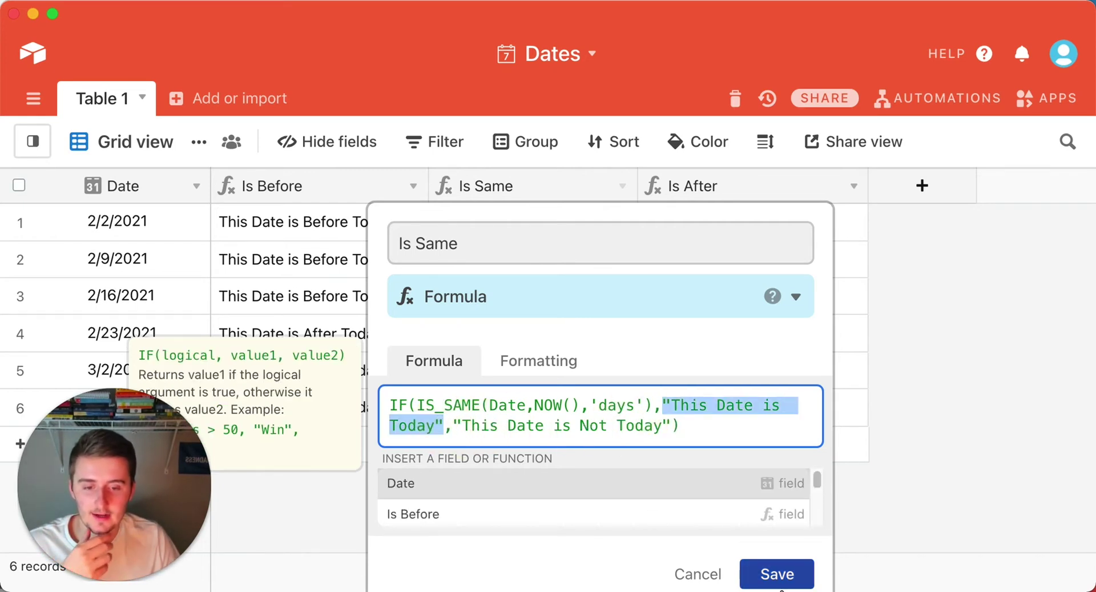
left_click(800, 583)
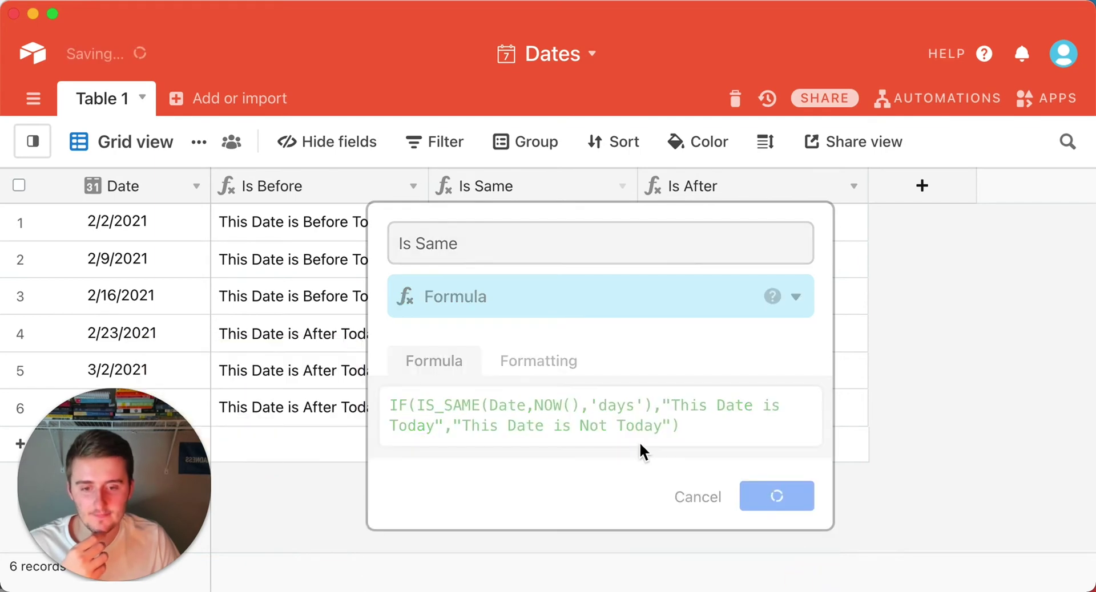
- Compare Is Same results: row 4 (2/23/2021) reads This Date is Today, other rows Not Today
left_click(573, 334)
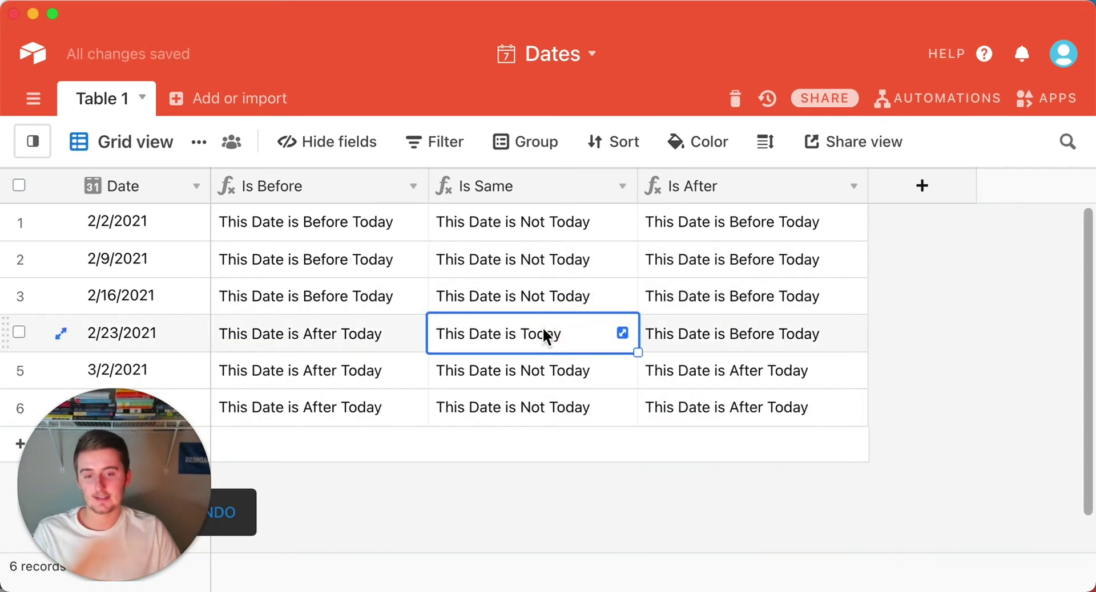
left_click(141, 349)
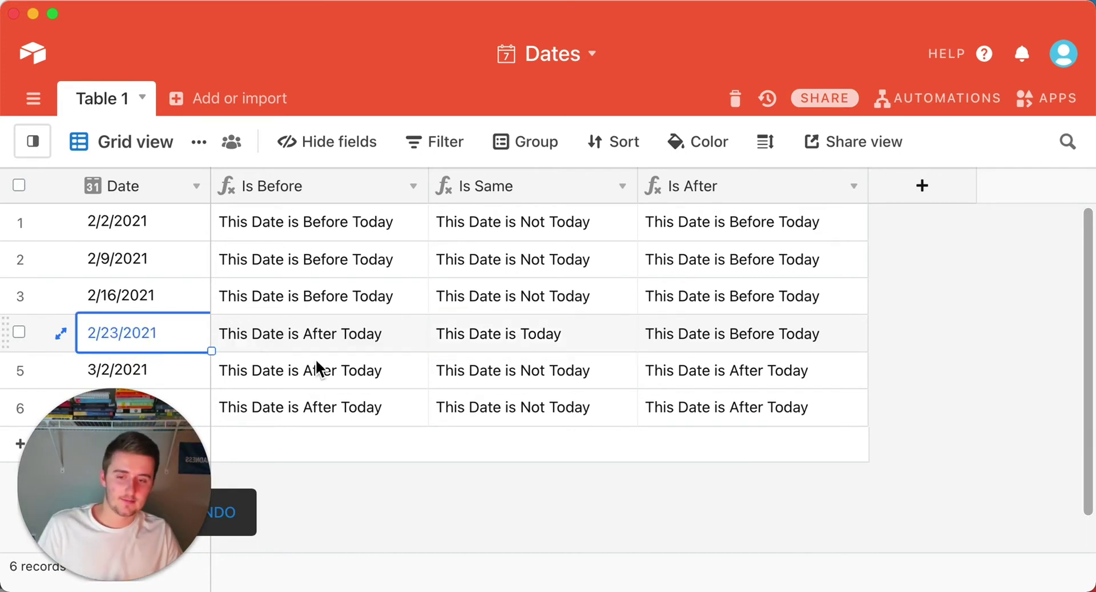
left_click_drag(529, 371, 532, 402)
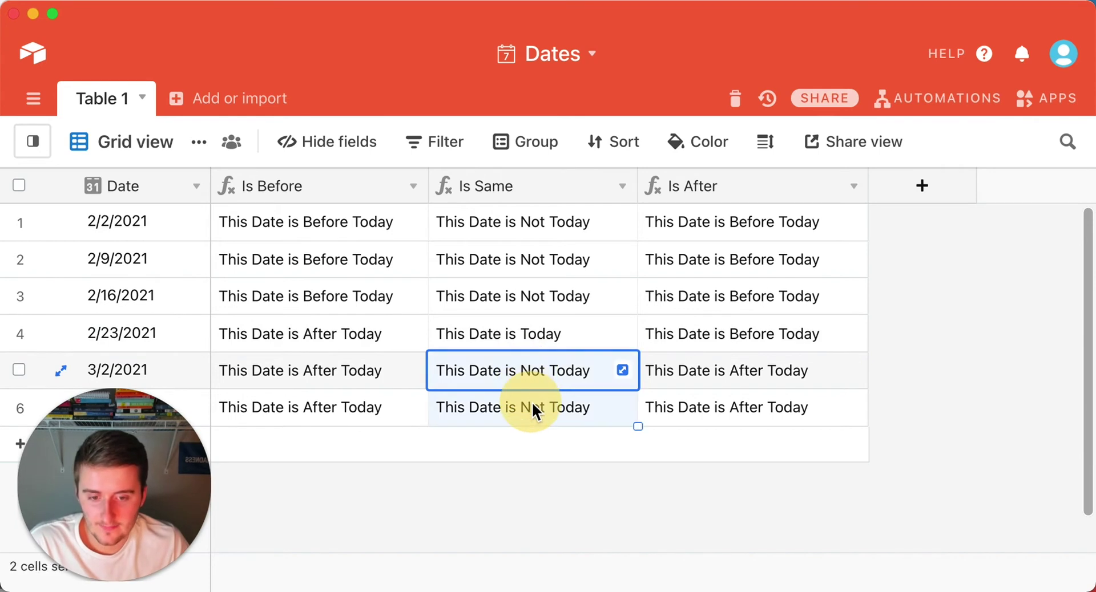
left_click_drag(540, 295, 536, 231)
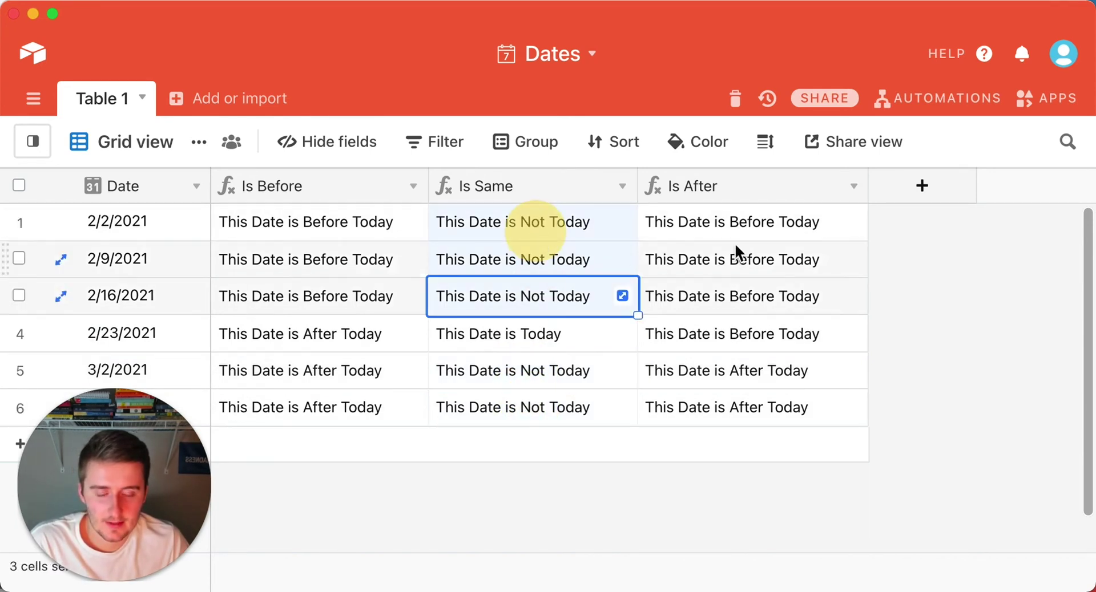
left_click(858, 192)
- Review the IS_AFTER(Date,TODAY()) formula and its After/Before Today labels, then save it
left_click(815, 125)
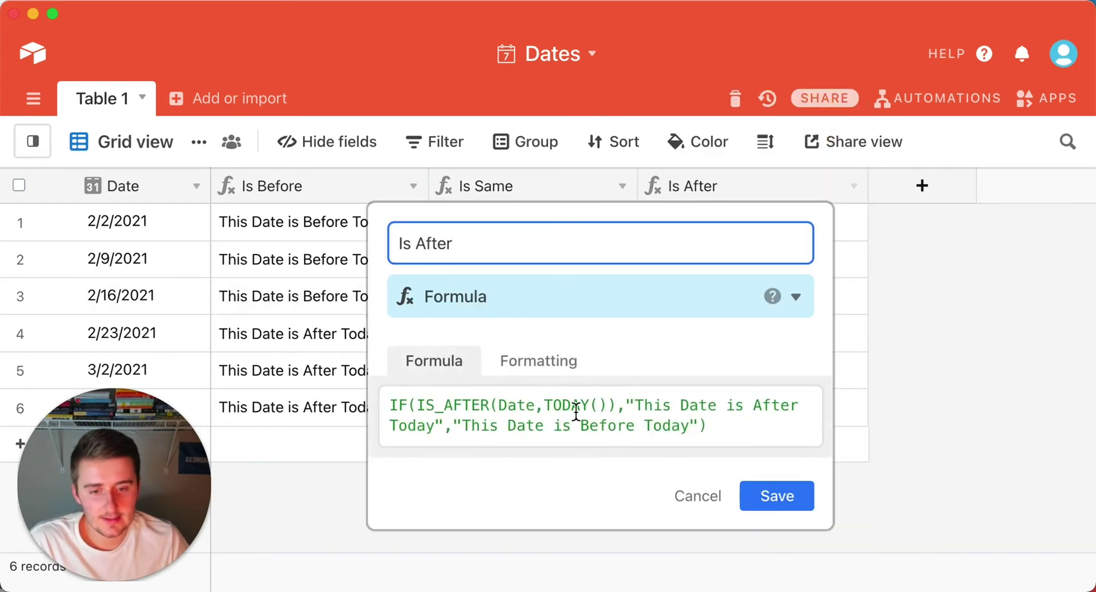
left_click_drag(418, 406, 622, 406)
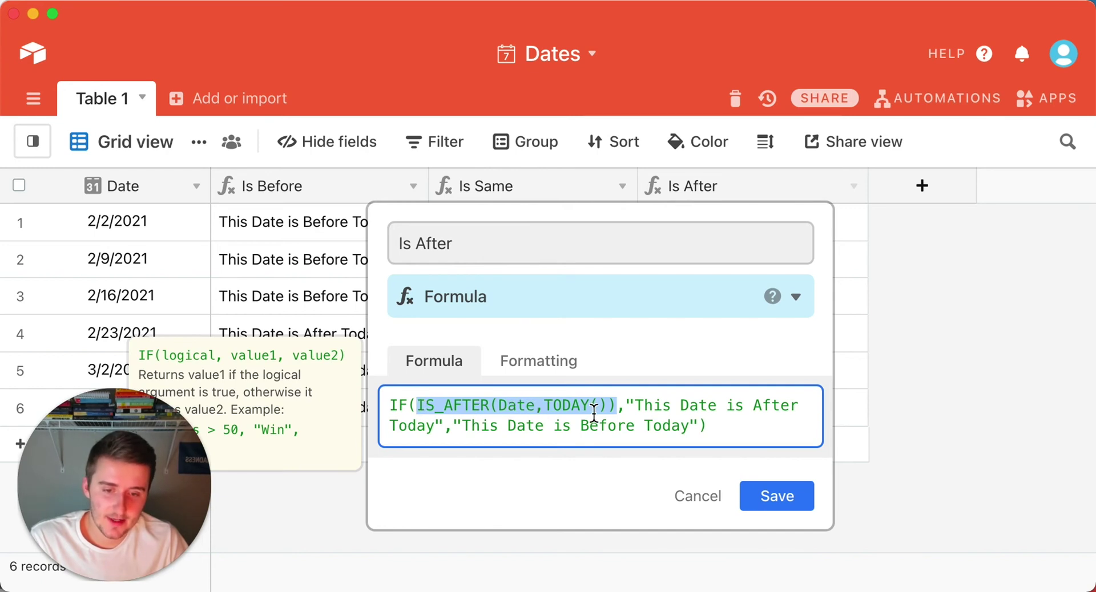
left_click(502, 407)
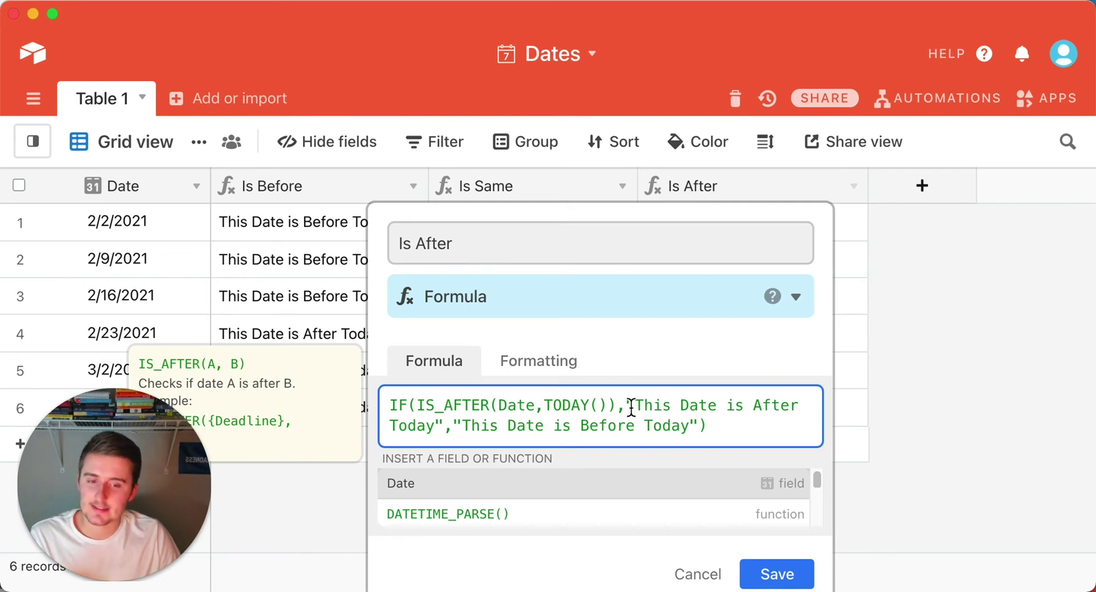
left_click_drag(631, 406, 710, 428)
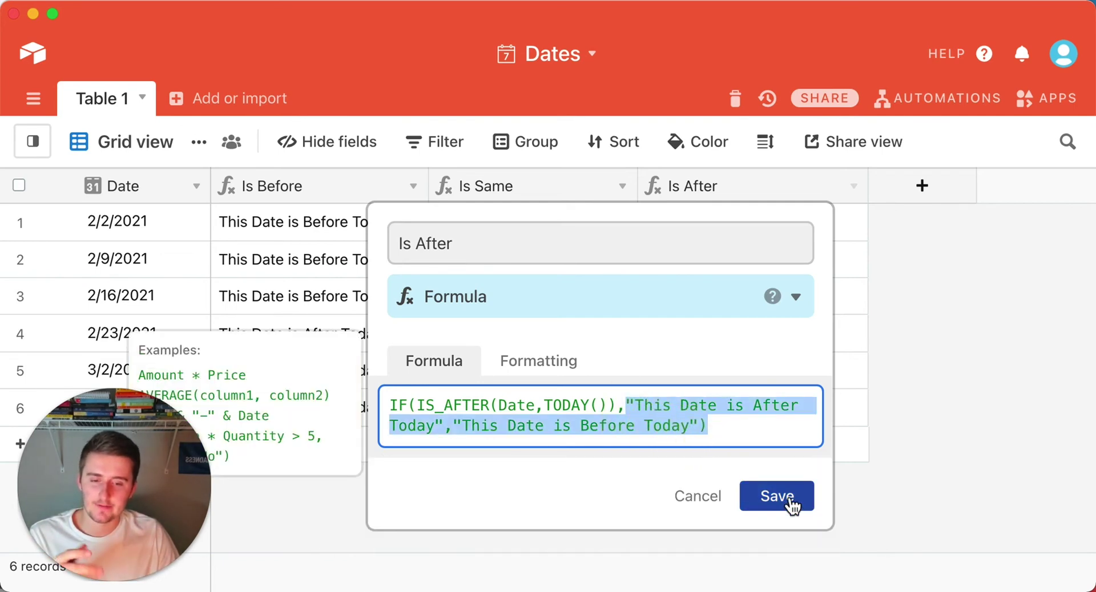
left_click(792, 504)
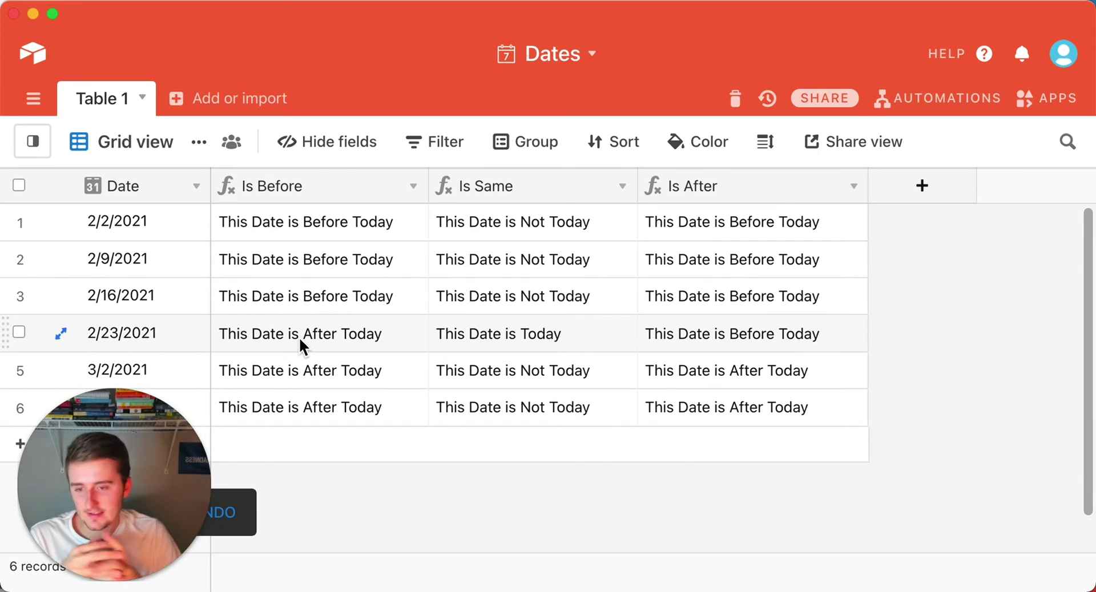
- Tick row 4's checkbox to select the 2/23/2021 record
left_click(24, 333)
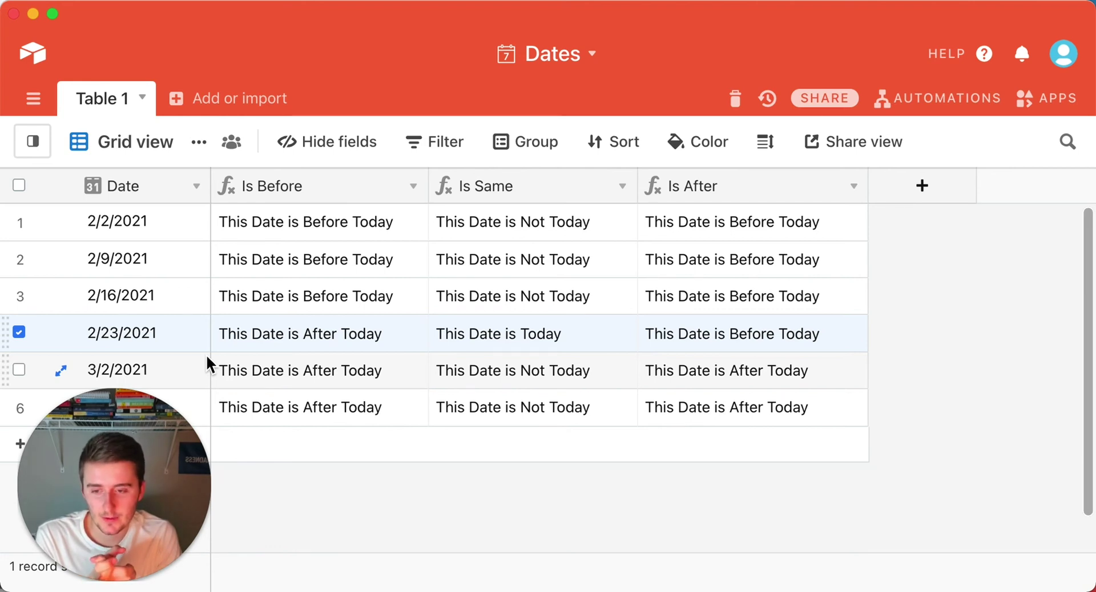
left_click(147, 346)
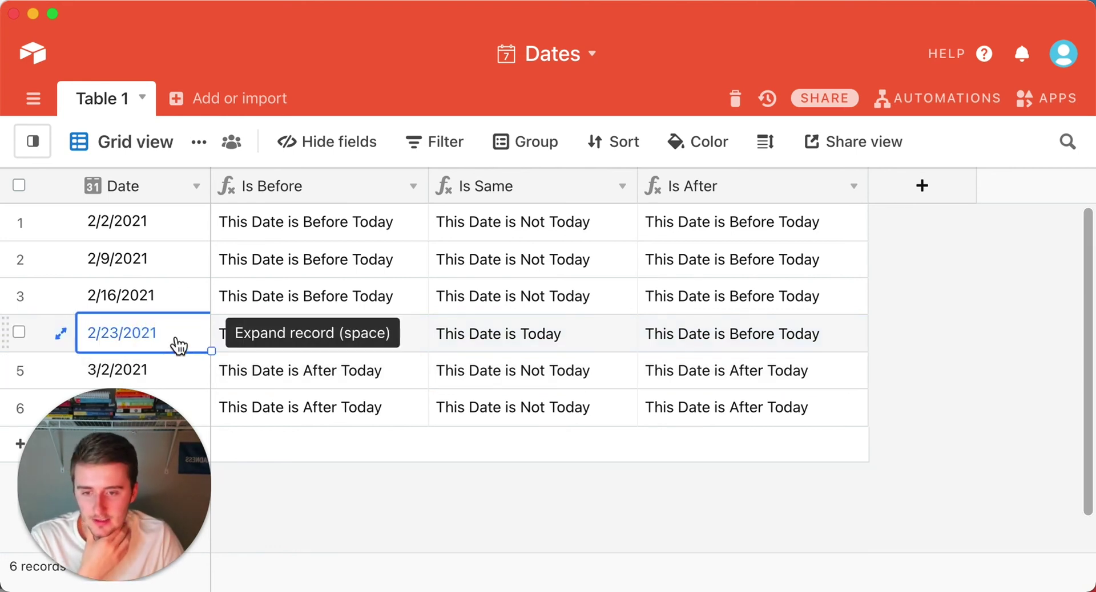
key("space")
left_click(324, 220)
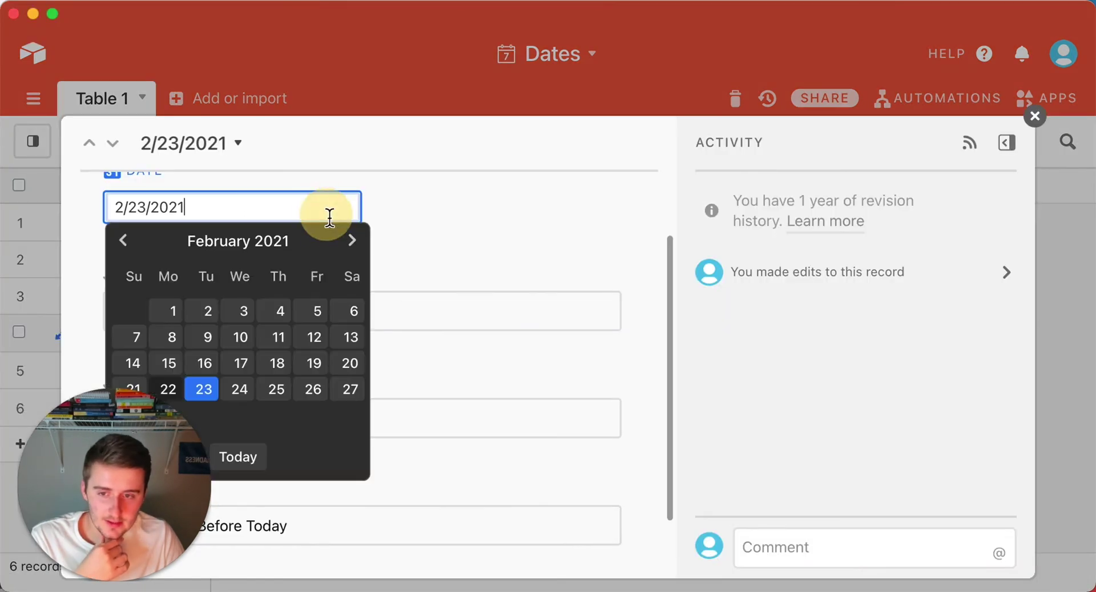
left_click(177, 271)
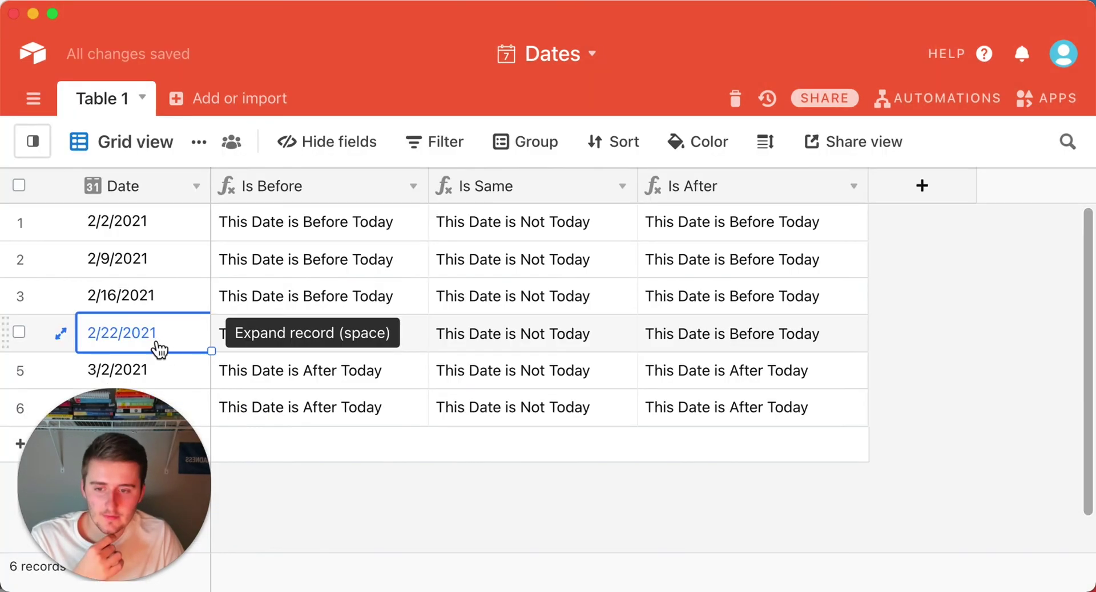
left_click(360, 334)
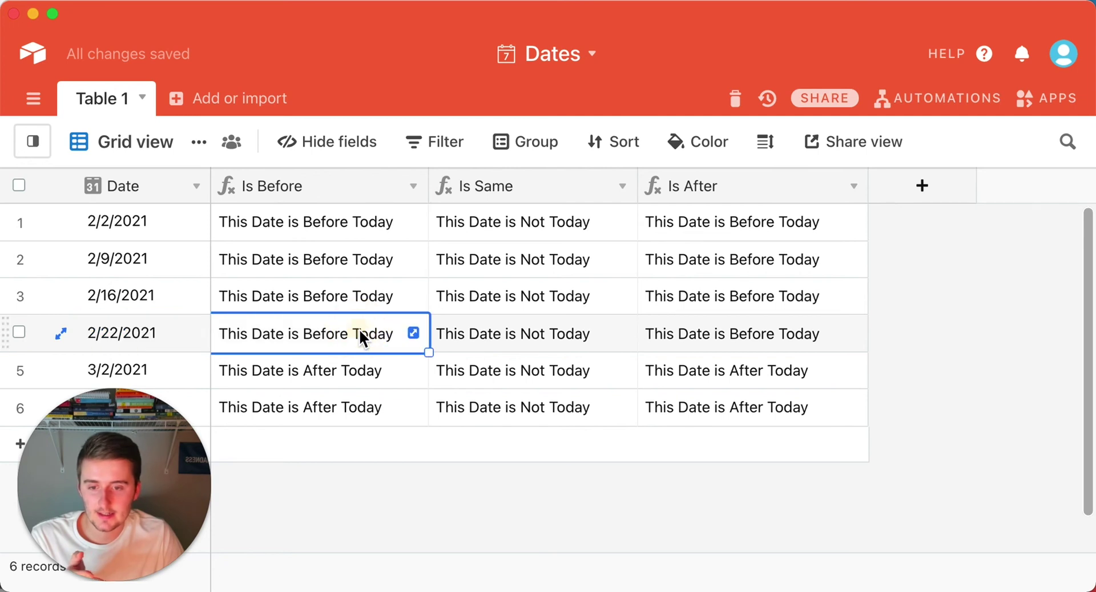
left_click(526, 336)
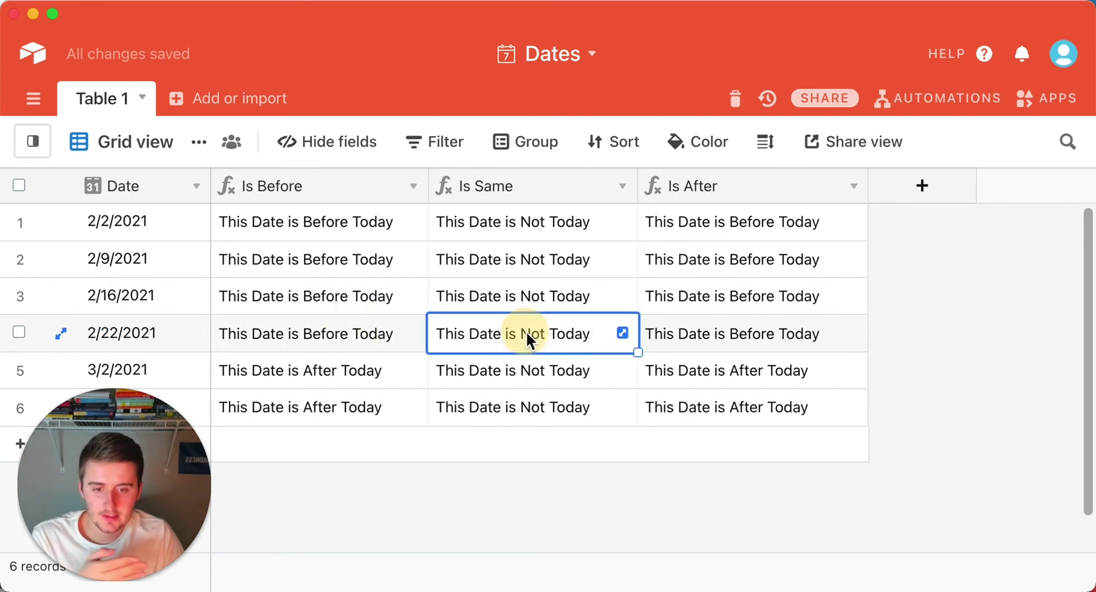
left_click(745, 320)
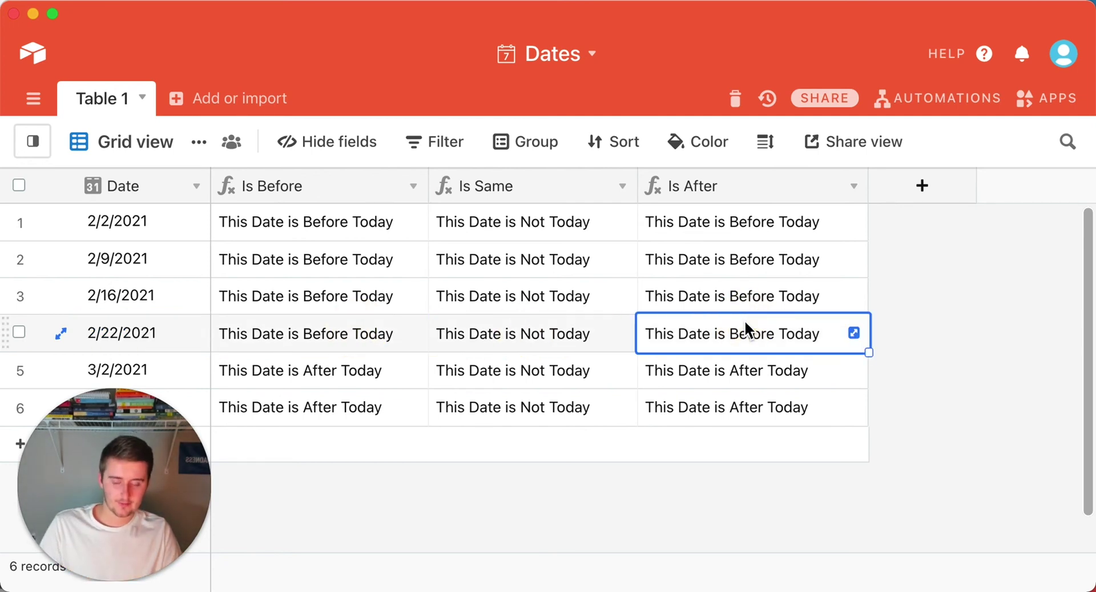
key("super+z")
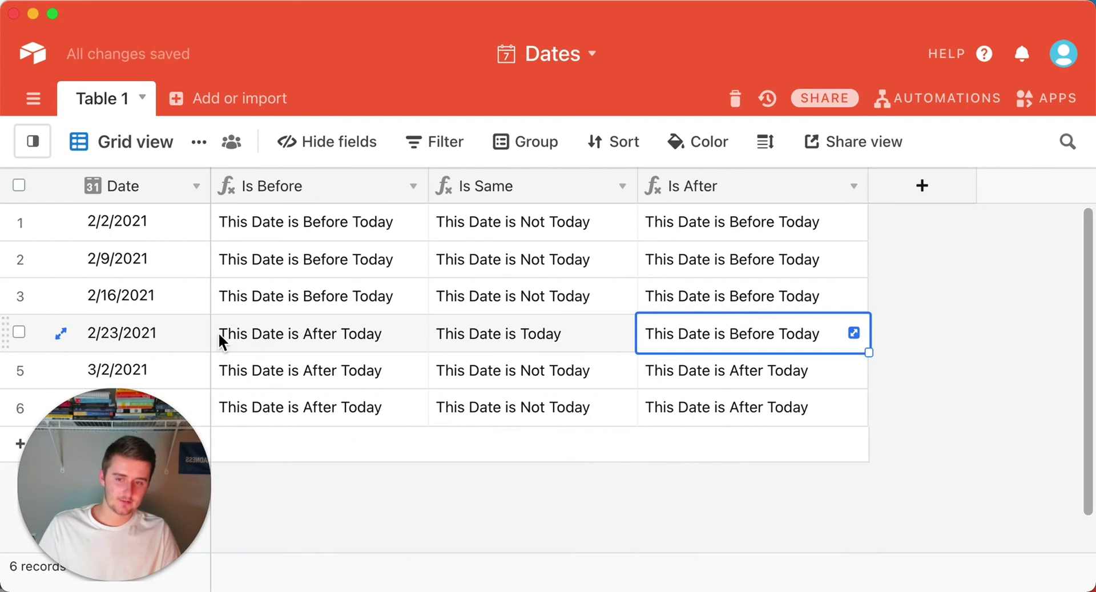
left_click(148, 337)
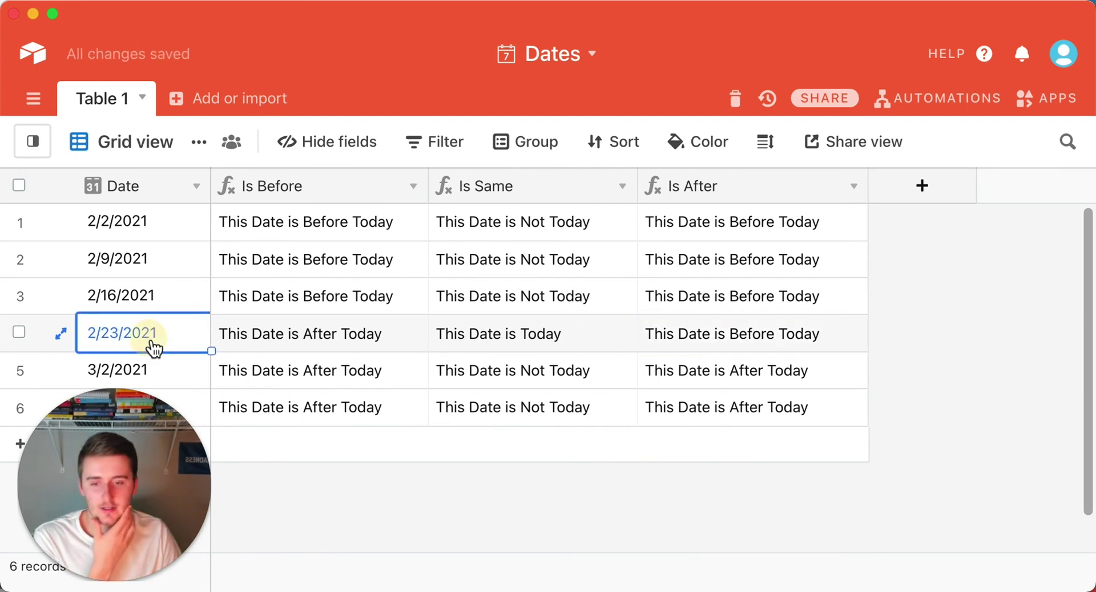
left_click(420, 331, "shift")
left_click_drag(434, 333, 523, 341)
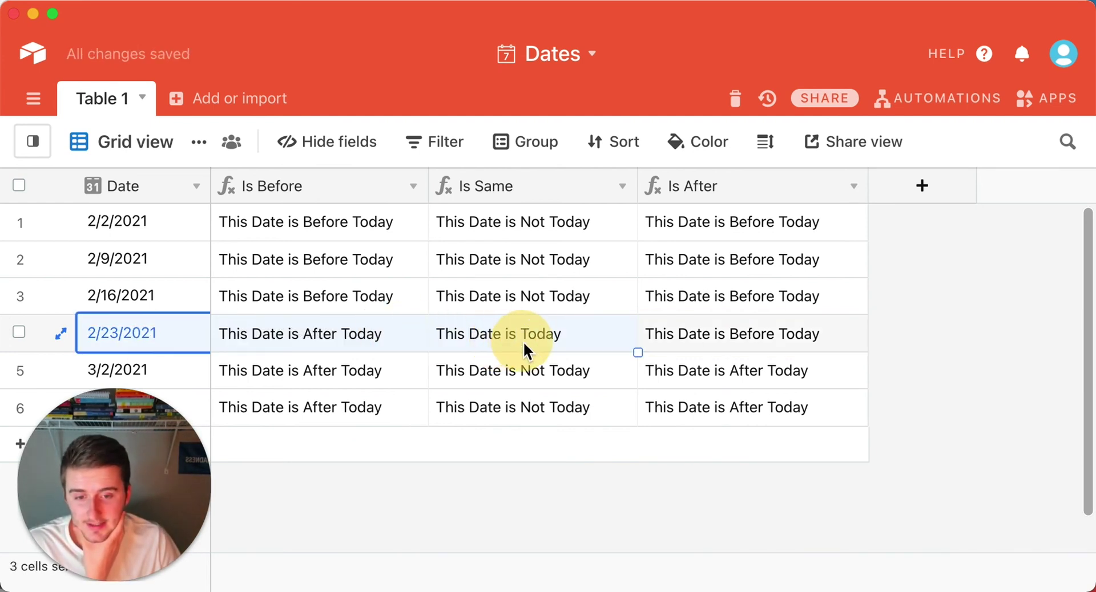
left_click_drag(594, 346, 824, 329)
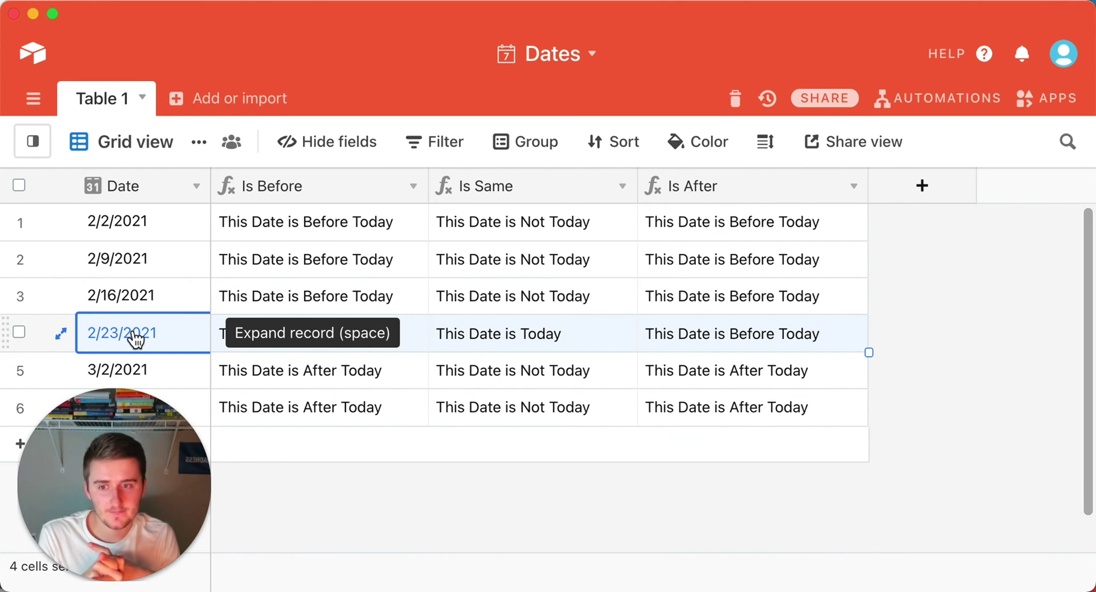
left_click(195, 188)
left_click(188, 108)
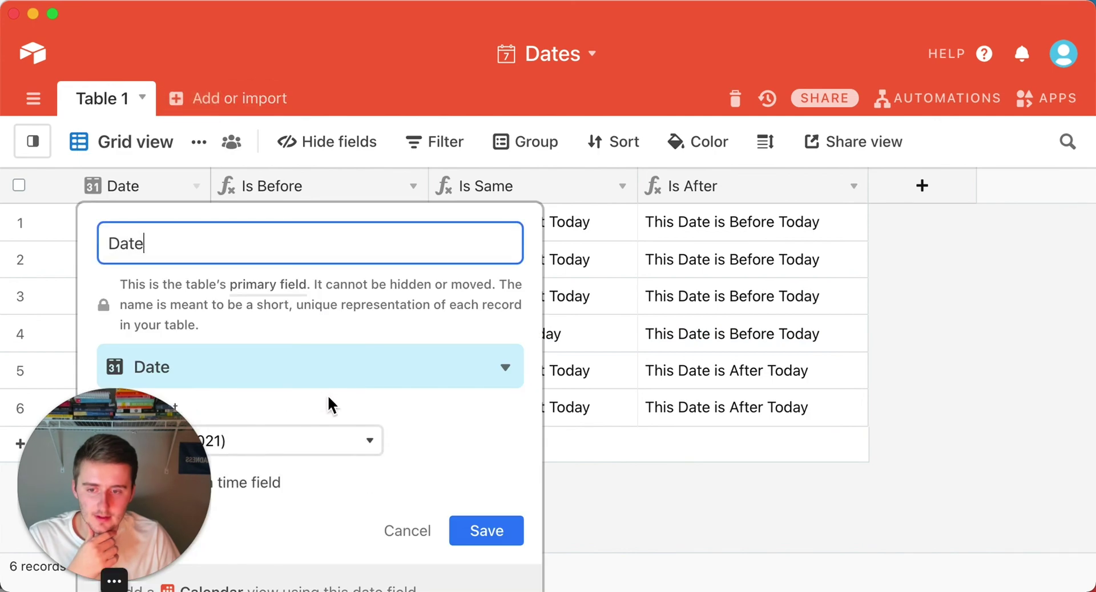
left_click(406, 532)
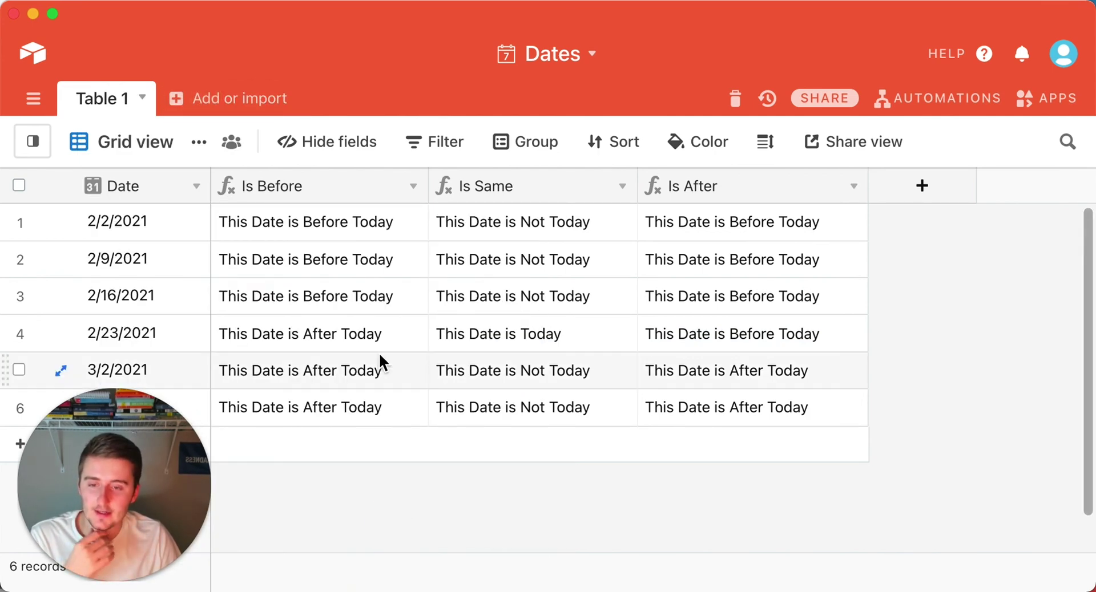